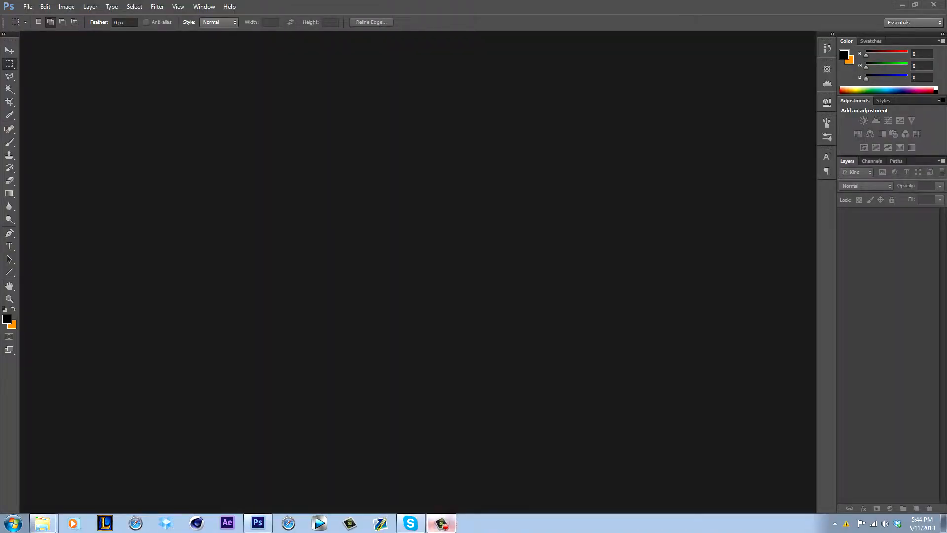
- Create a new 1280 x 720 pixel RGB document with a white background
{"action": "left_click", "coordinate": [27, 6]}
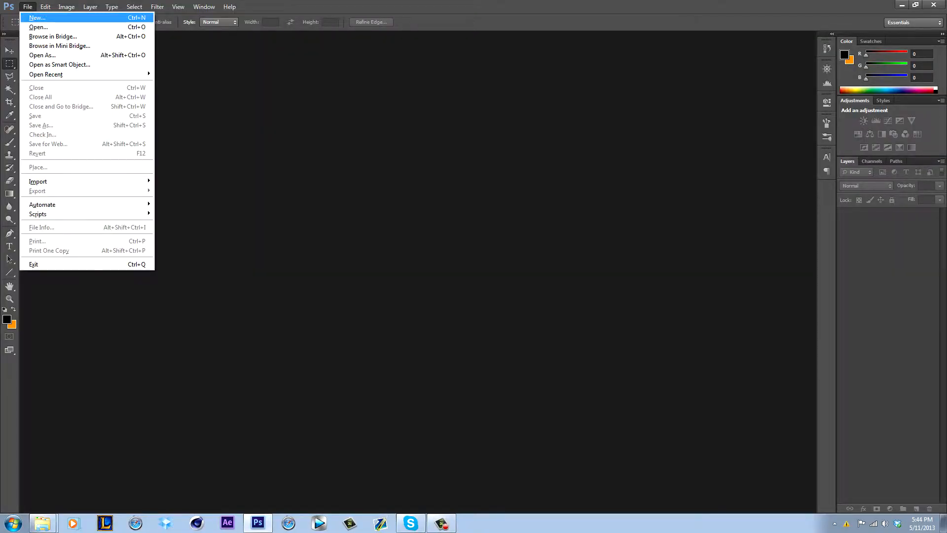
{"action": "key", "text": "Return"}
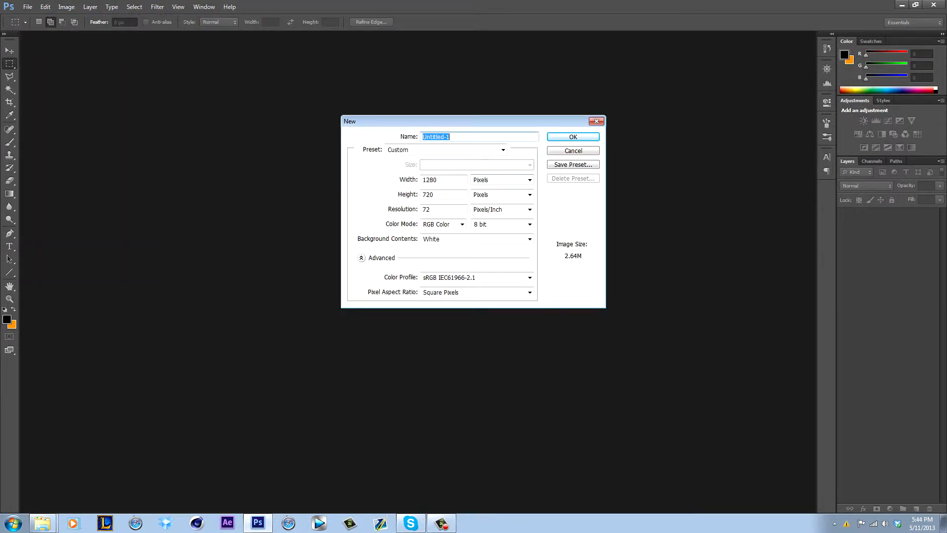
{"action": "key", "text": "Escape"}
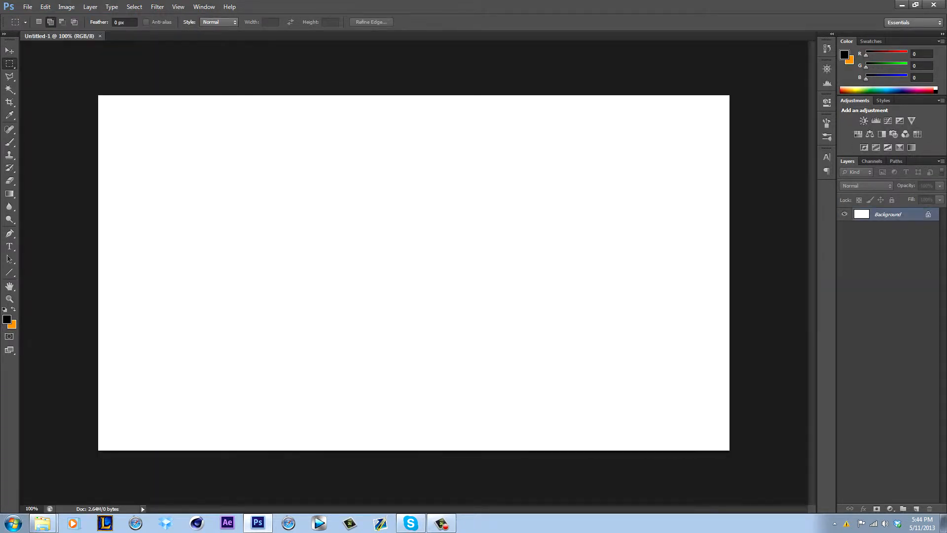
{"action": "left_click", "coordinate": [27, 6]}
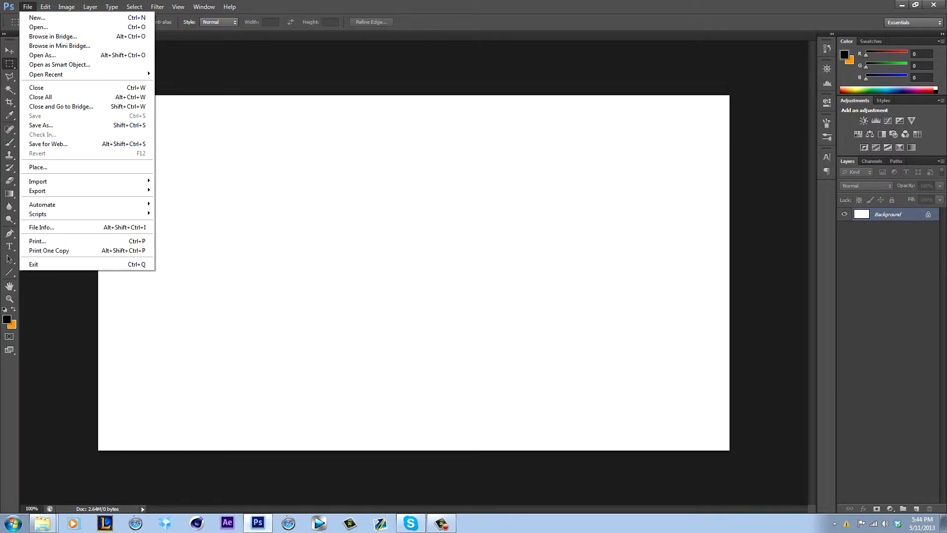
{"action": "mouse_move", "coordinate": [74, 214]}
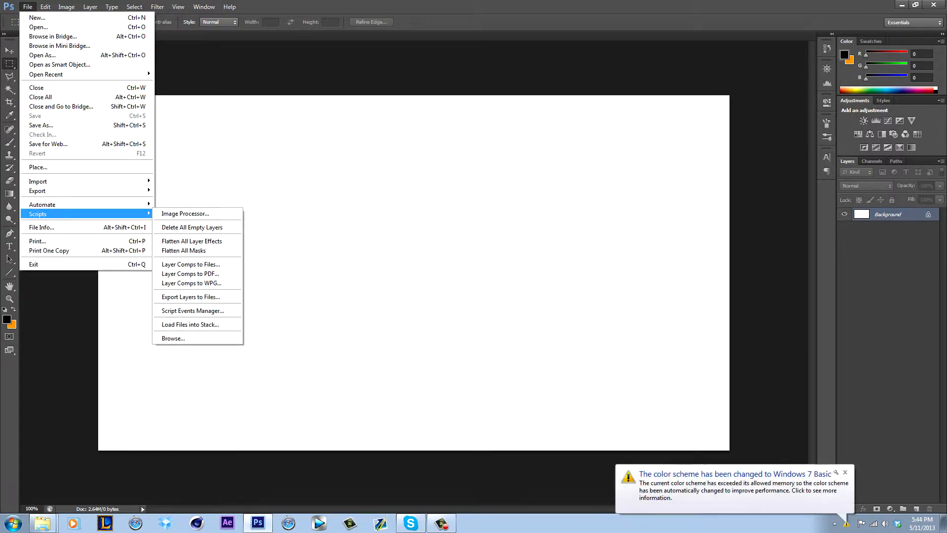
{"action": "left_click", "coordinate": [845, 472]}
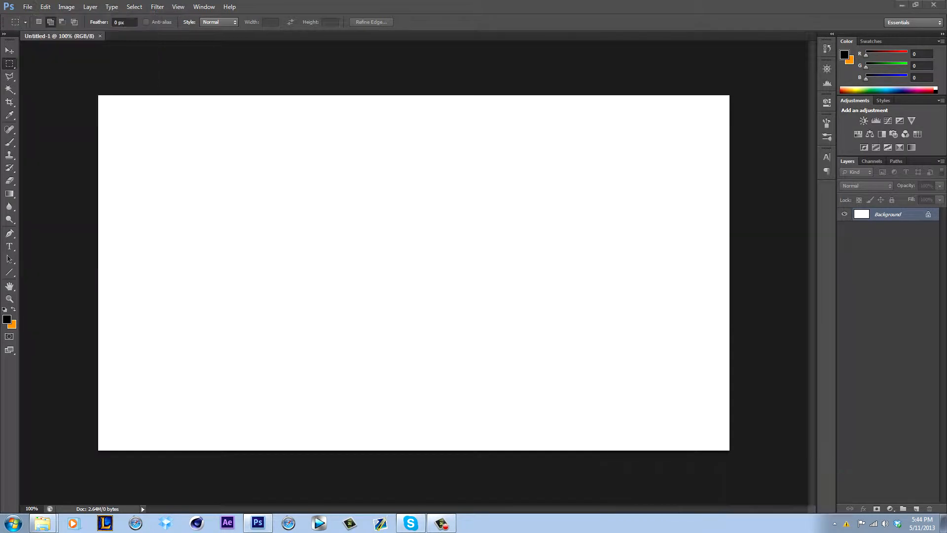
{"action": "left_click", "coordinate": [27, 7]}
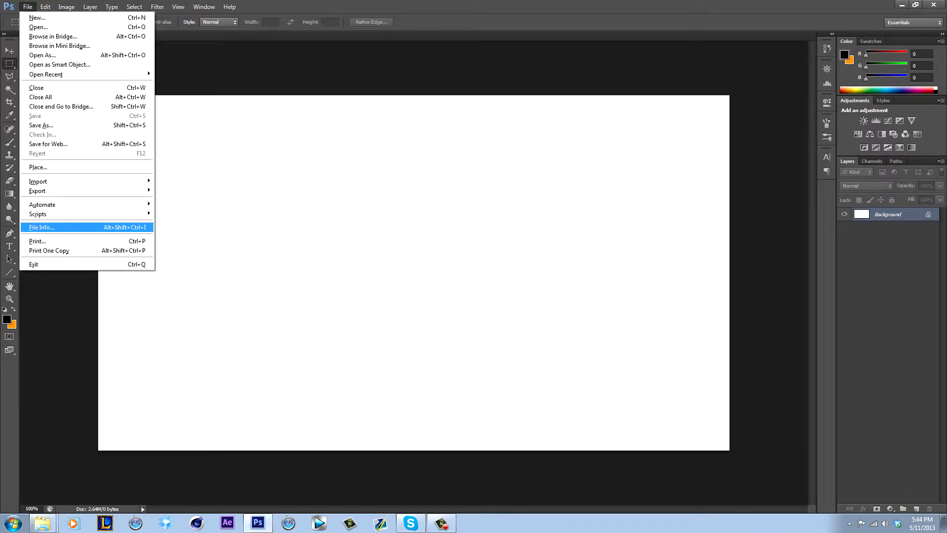
{"action": "mouse_move", "coordinate": [74, 214]}
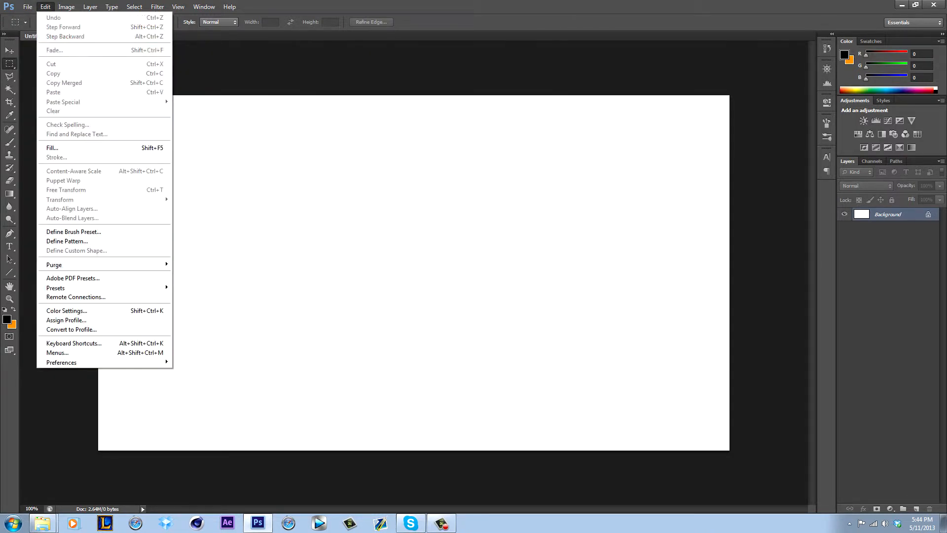
- Open the Performance preferences, review the History States setting and close the preferences
{"action": "mouse_move", "coordinate": [74, 363]}
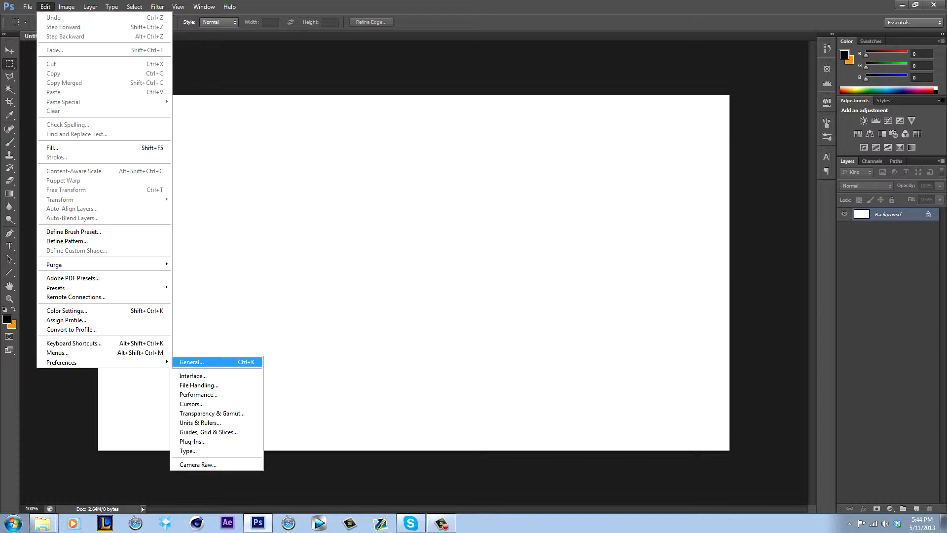
{"action": "left_click", "coordinate": [192, 362]}
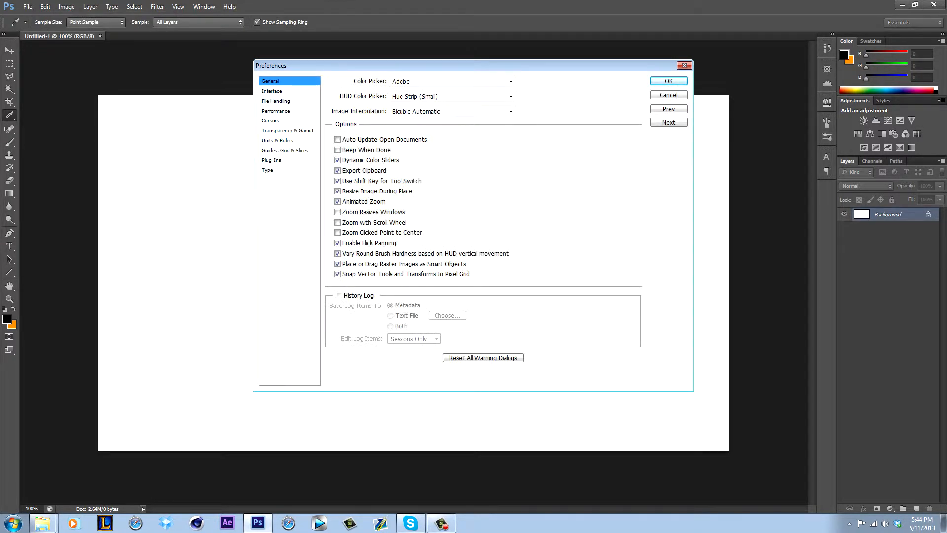
{"action": "left_click", "coordinate": [276, 111]}
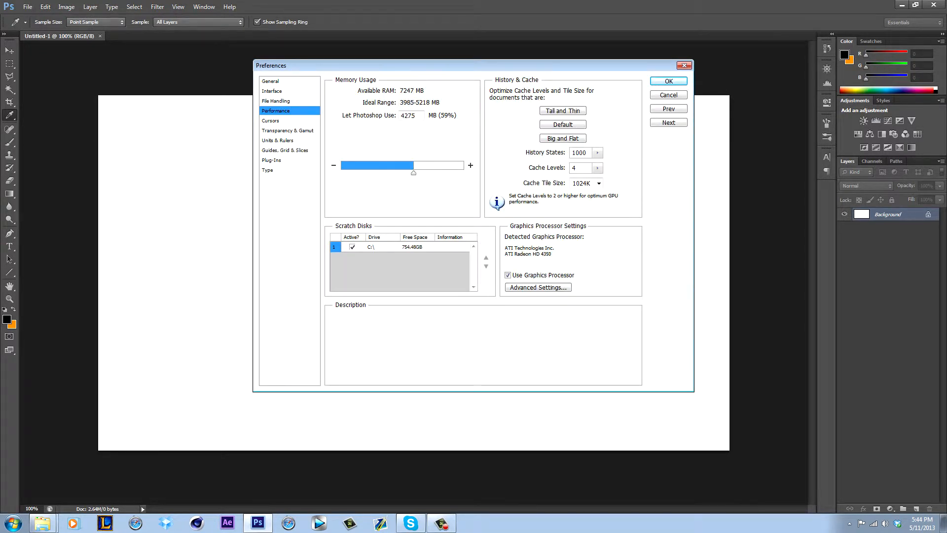
{"action": "left_click", "coordinate": [597, 153]}
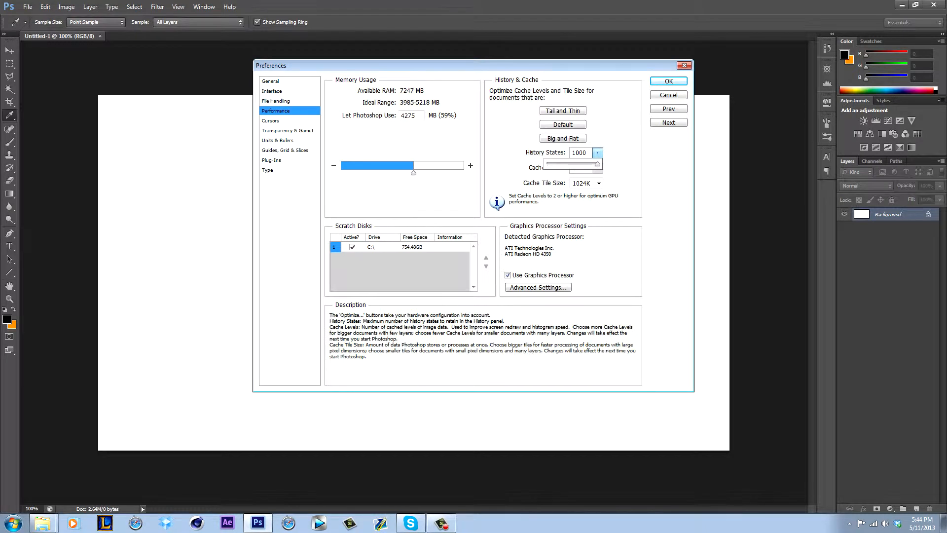
{"action": "left_click", "coordinate": [597, 152]}
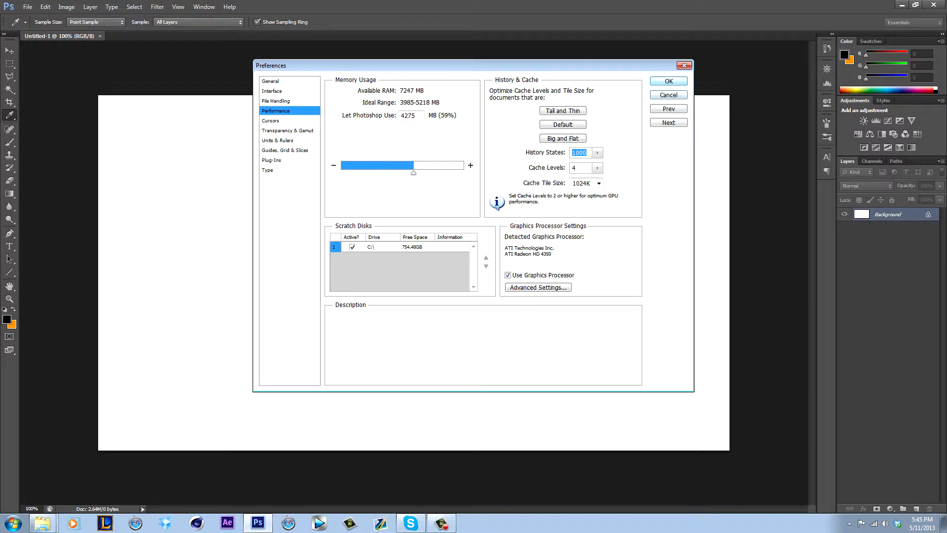
{"action": "key", "text": "Return"}
- Paint overlapping soft black dabs around the middle of the canvas with a 600 px brush at 25% opacity
{"action": "key", "text": "m"}
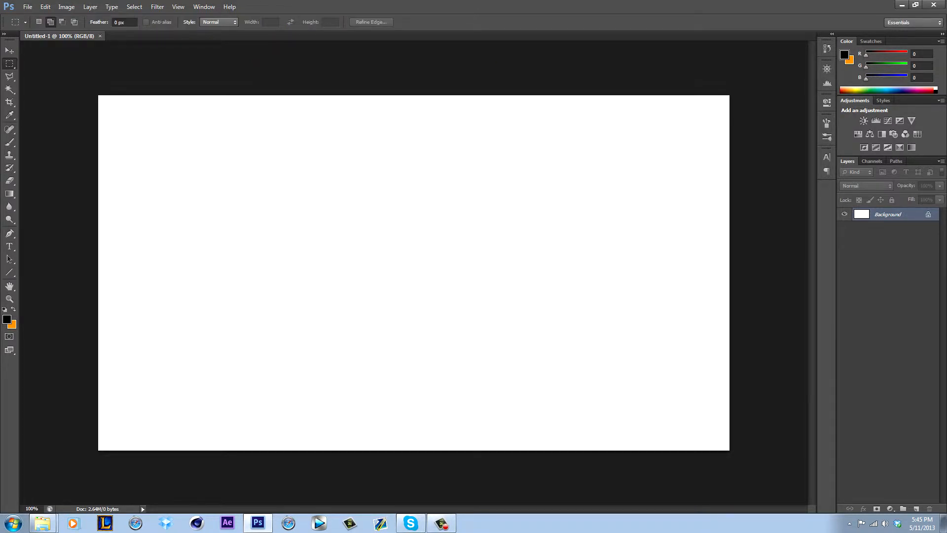
{"action": "key", "text": "b"}
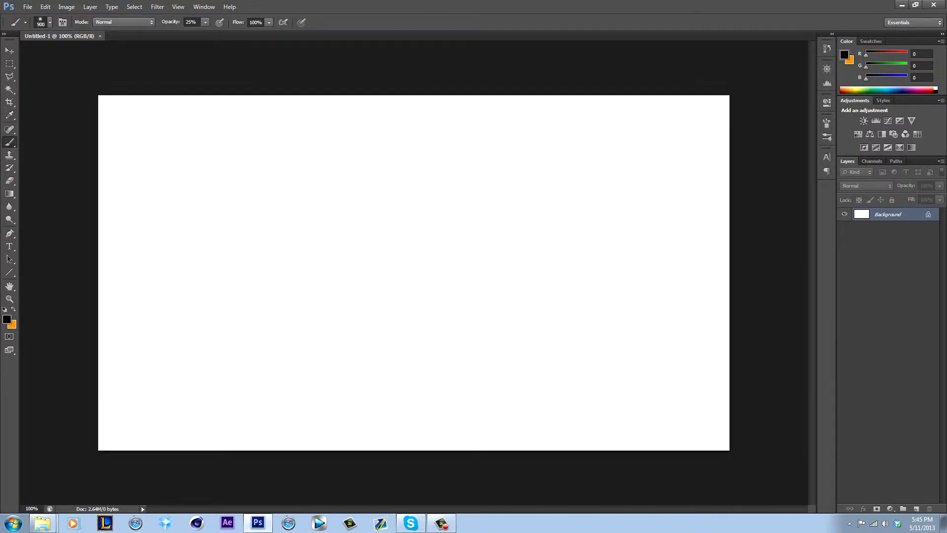
{"action": "key", "text": "bracketleft"}
{"action": "left_click", "coordinate": [327, 243]}
{"action": "left_click", "coordinate": [339, 240]}
{"action": "left_click", "coordinate": [352, 238]}
{"action": "left_click", "coordinate": [365, 237]}
{"action": "left_click", "coordinate": [429, 242]}
{"action": "left_click", "coordinate": [444, 249]}
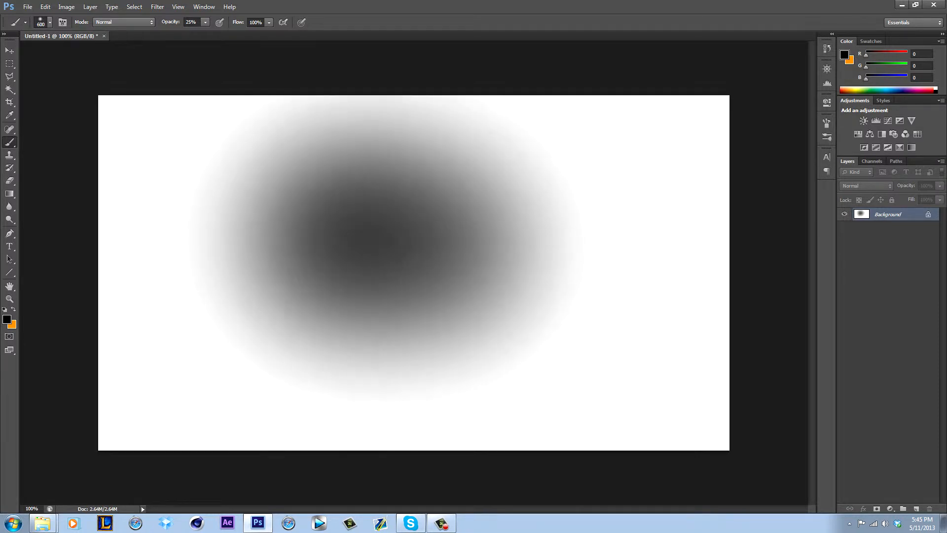
{"action": "left_click", "coordinate": [472, 274]}
{"action": "left_click", "coordinate": [471, 303]}
{"action": "left_click", "coordinate": [472, 311]}
{"action": "left_click", "coordinate": [472, 319]}
{"action": "left_click", "coordinate": [456, 335]}
{"action": "left_click", "coordinate": [431, 345]}
{"action": "left_click", "coordinate": [392, 350]}
{"action": "left_click", "coordinate": [370, 340]}
{"action": "left_click", "coordinate": [360, 330]}
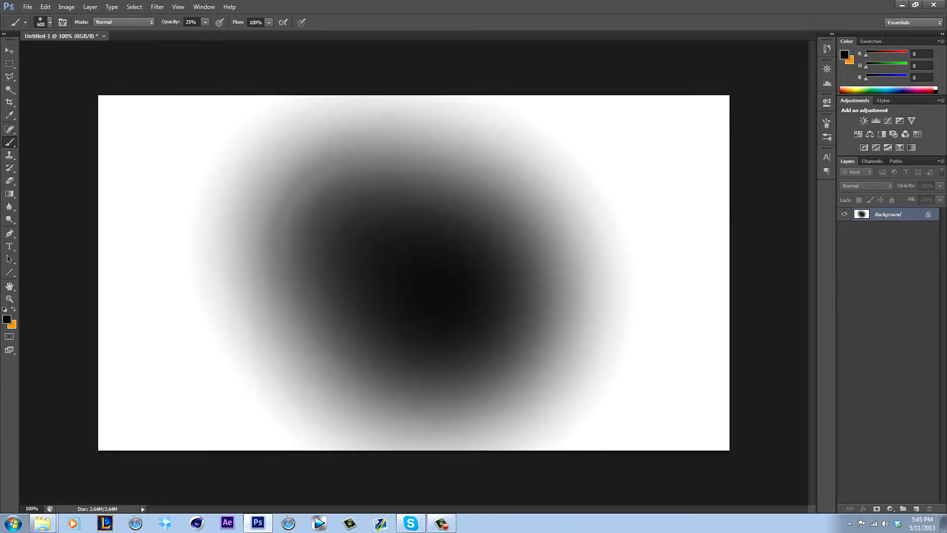
- Undo the most recent brush dabs one by one, back to the first group of dabs
{"action": "key", "text": "ctrl+alt+z"}
{"action": "key", "text": "ctrl+alt+z"}
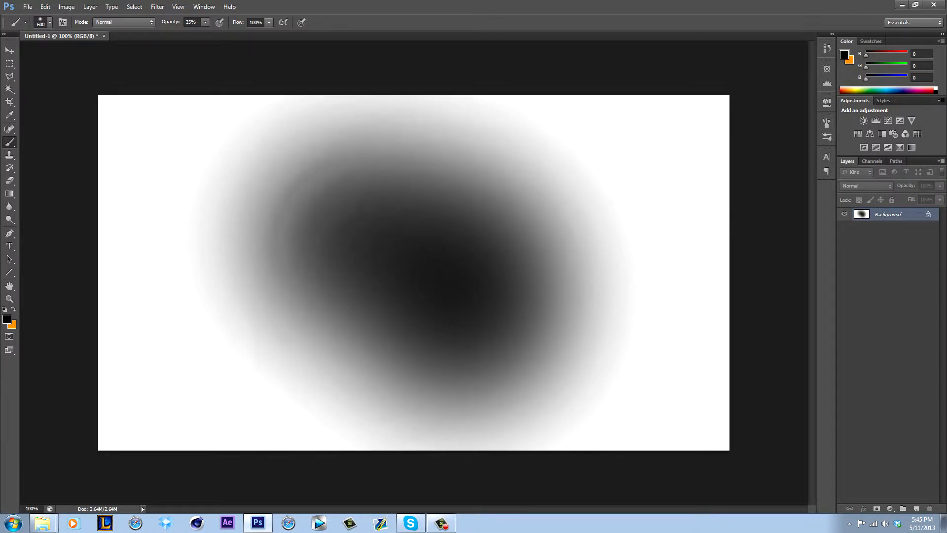
{"action": "key", "text": "ctrl+alt+z"}
{"action": "key", "text": "ctrl+alt+z"}
{"action": "key", "text": "ctrl+alt+z"}
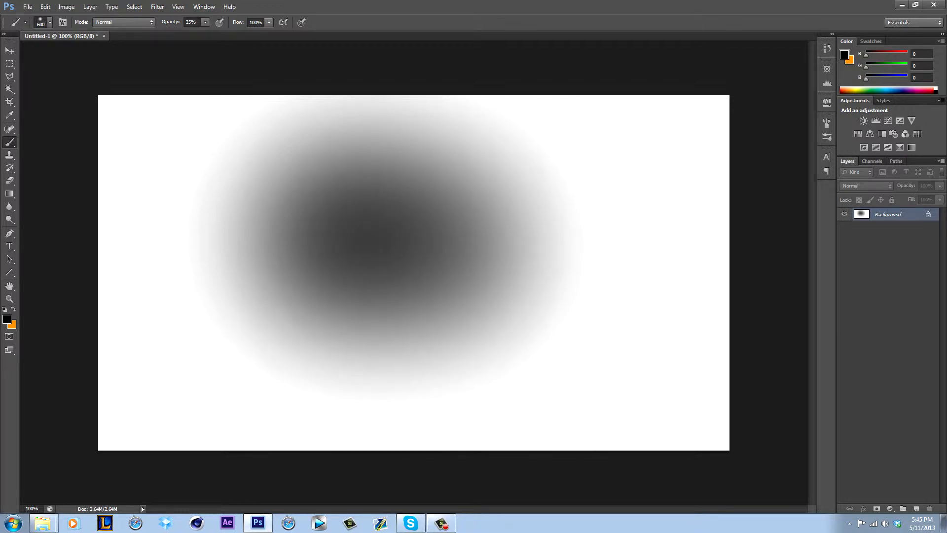
- Replace the painted background layer with a new layer filled with white
{"action": "double_click", "coordinate": [888, 214]}
{"action": "key", "text": "Return"}
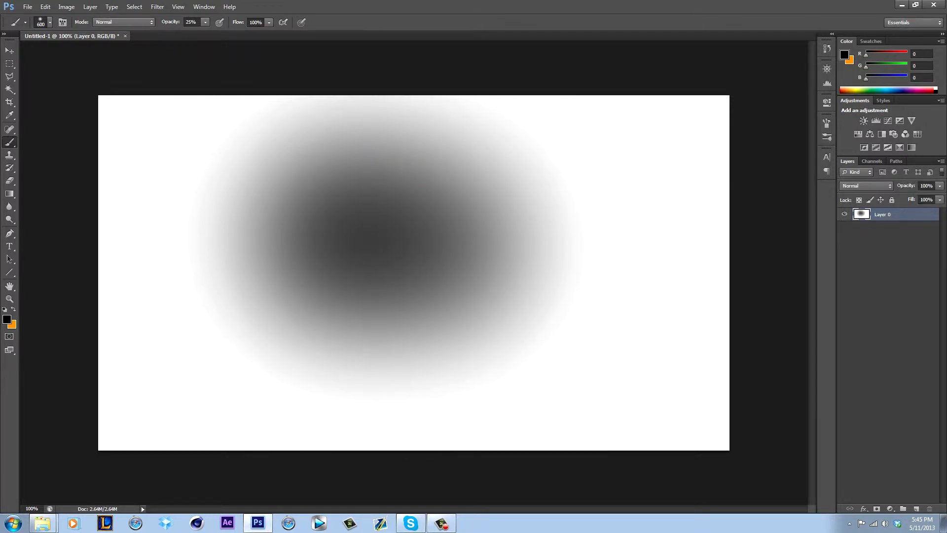
{"action": "left_click", "coordinate": [916, 508]}
{"action": "left_click_drag", "start_coordinate": [888, 227], "coordinate": [930, 508]}
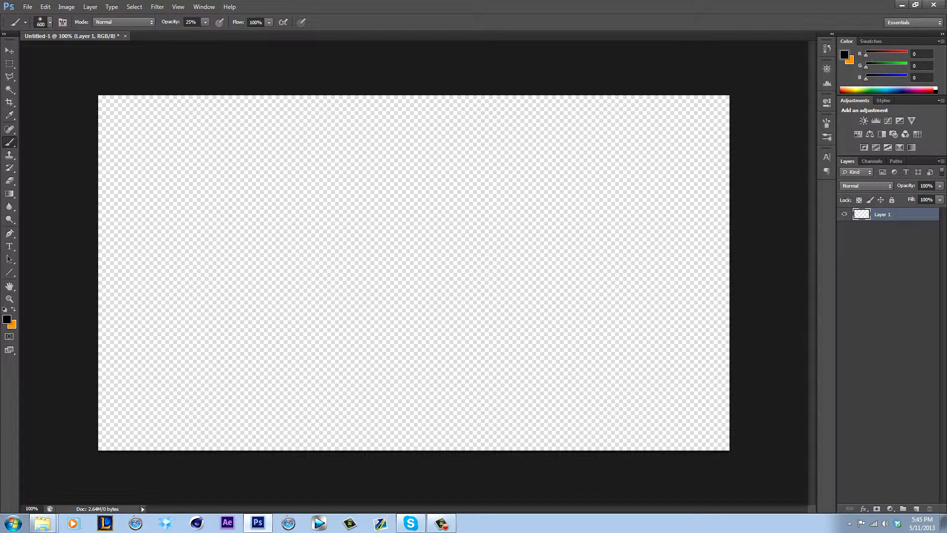
{"action": "key", "text": "d"}
{"action": "key", "text": "x"}
{"action": "key", "text": "alt+BackSpace"}
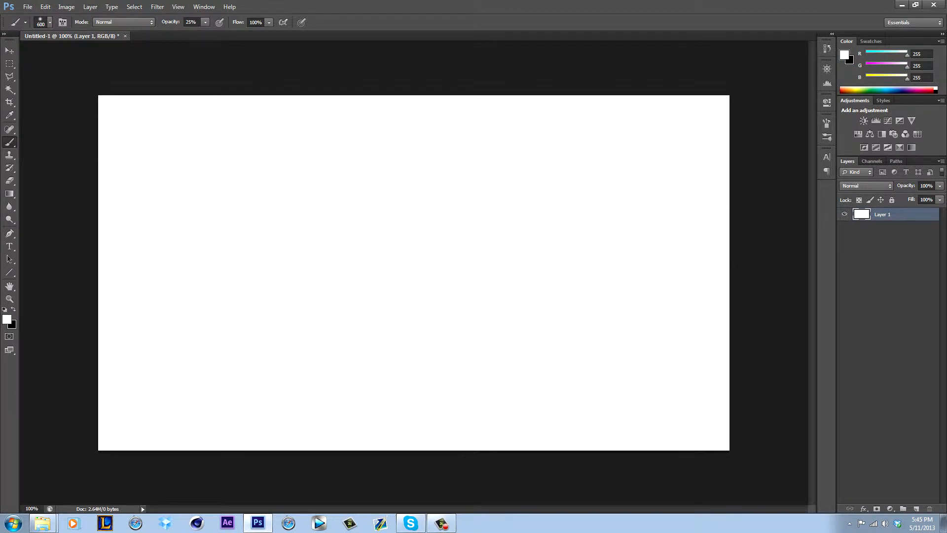
- Open the Machinima logo image from the Various Logo's folder of the .1K GFX Pack in Pictures
{"action": "key", "text": "alt"}
{"action": "key", "text": "Return"}
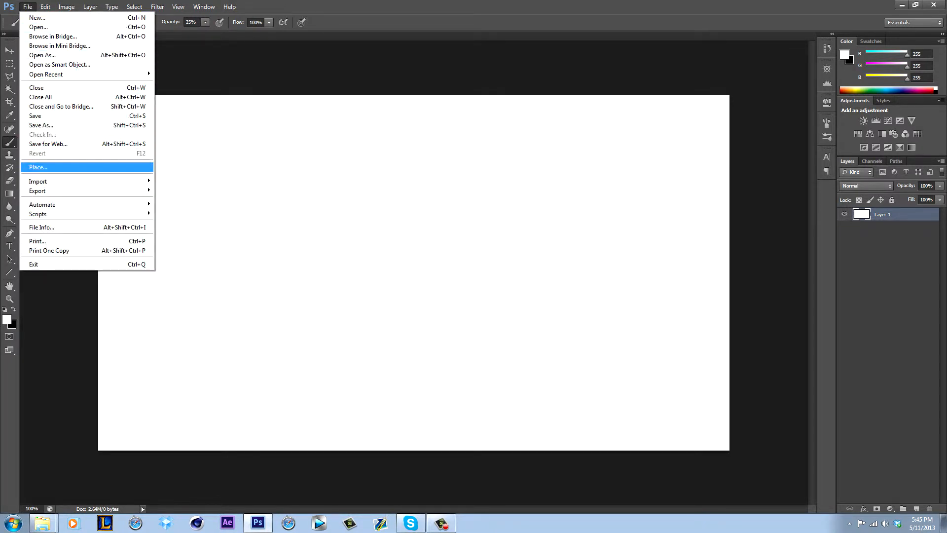
{"action": "left_click", "coordinate": [38, 27]}
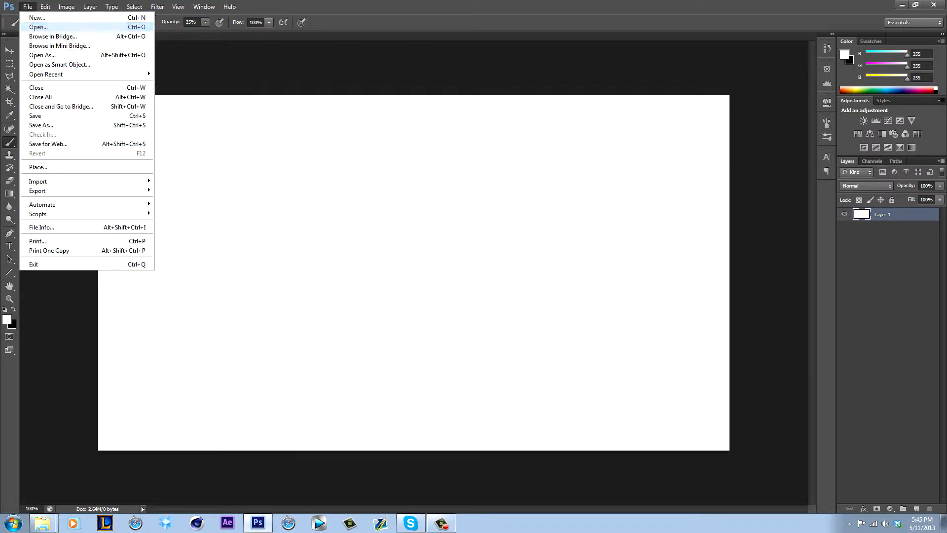
{"action": "left_click", "coordinate": [359, 159]}
{"action": "double_click", "coordinate": [628, 98]}
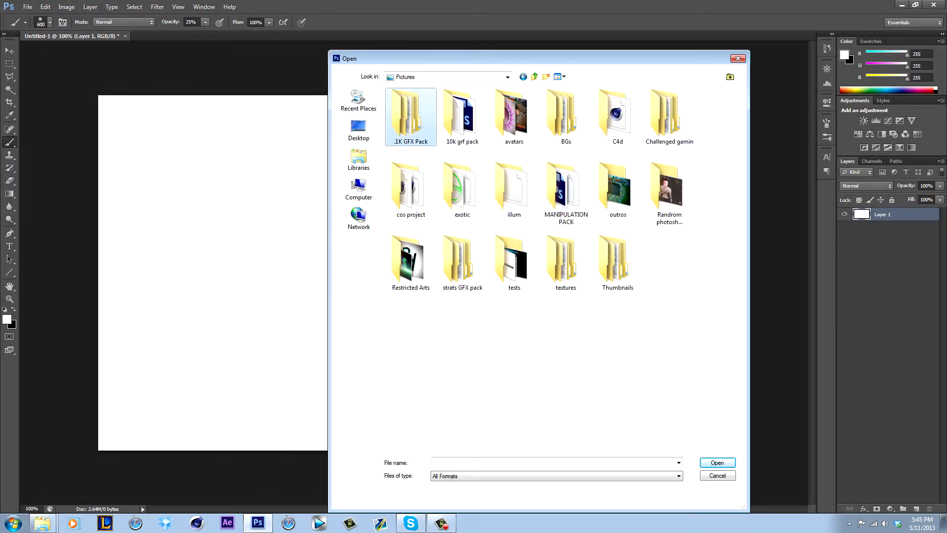
{"action": "double_click", "coordinate": [409, 116]}
{"action": "double_click", "coordinate": [669, 116]}
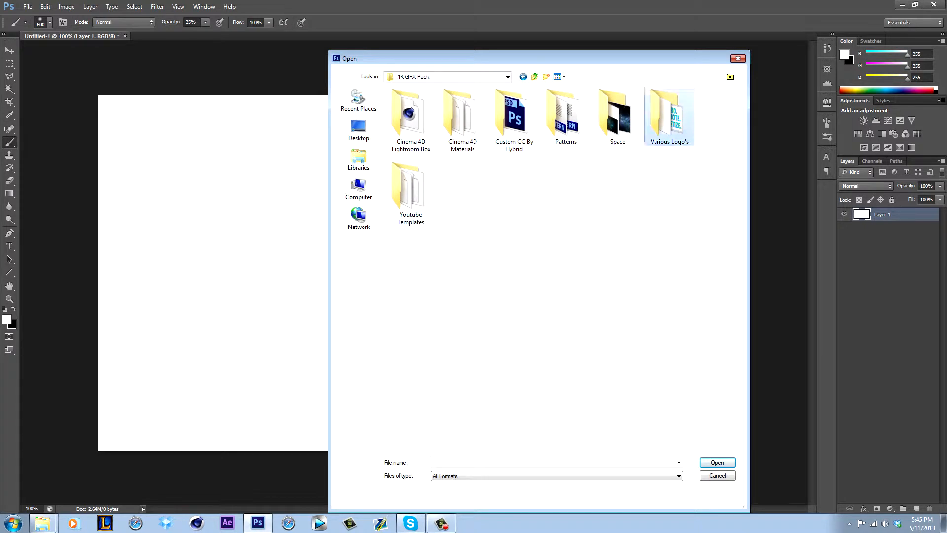
{"action": "left_click", "coordinate": [566, 336]}
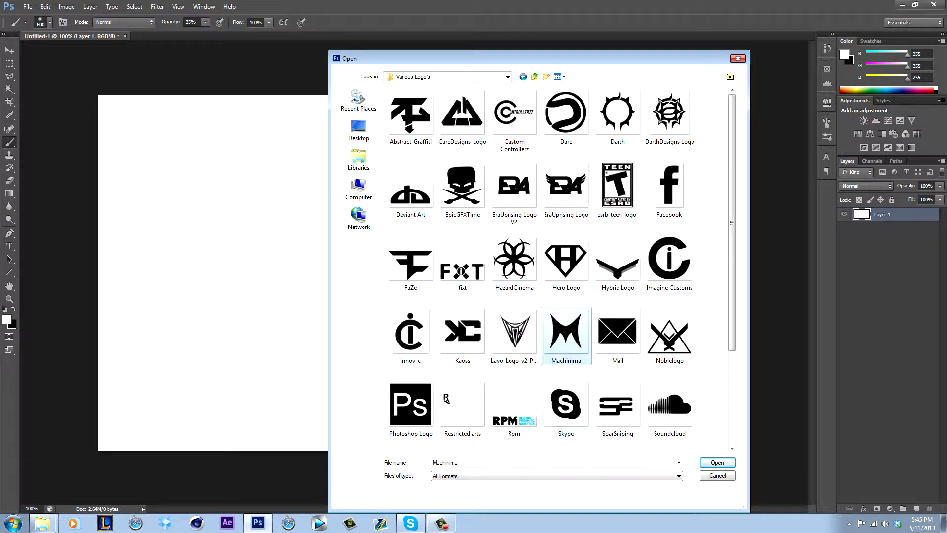
{"action": "key", "text": "Return"}
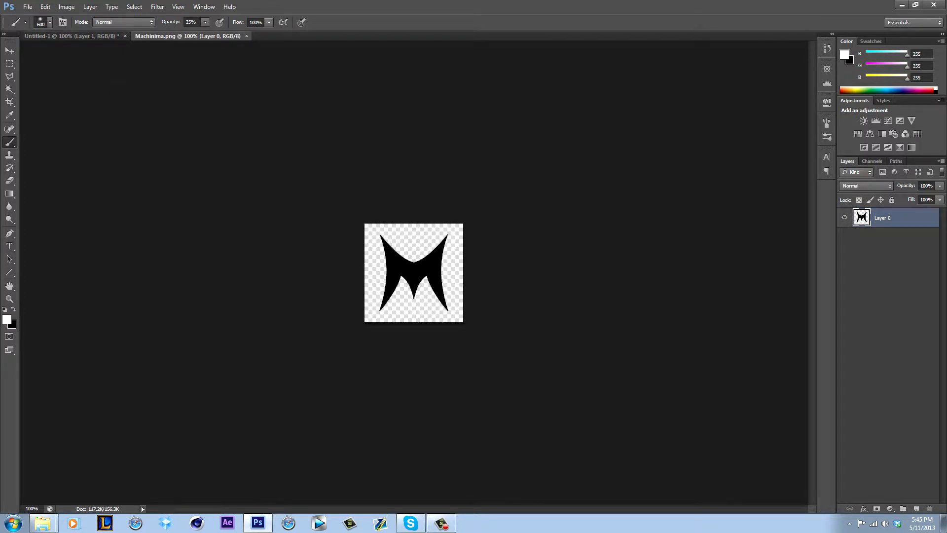
- Add a white-filled layer beneath the Machinima logo and merge it with the logo layer
{"action": "left_click", "coordinate": [916, 509]}
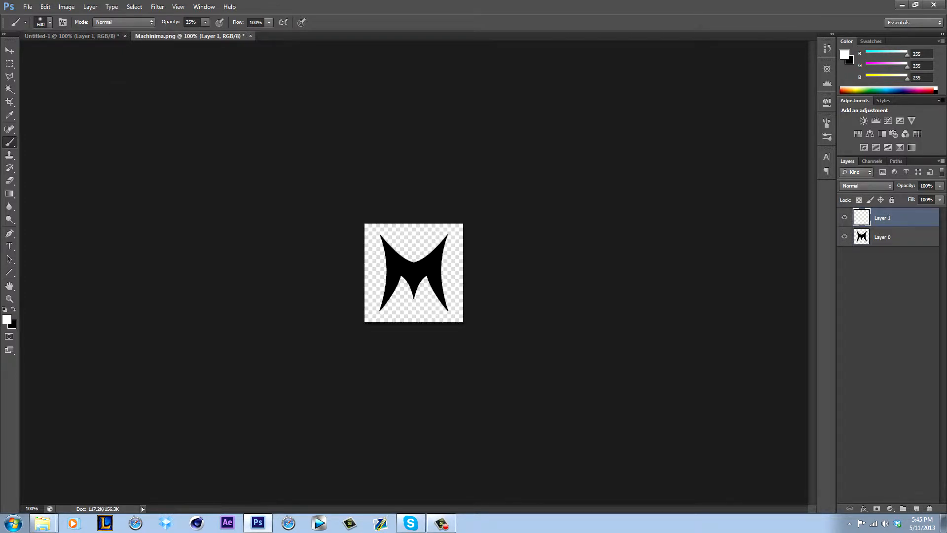
{"action": "key", "text": "alt+BackSpace"}
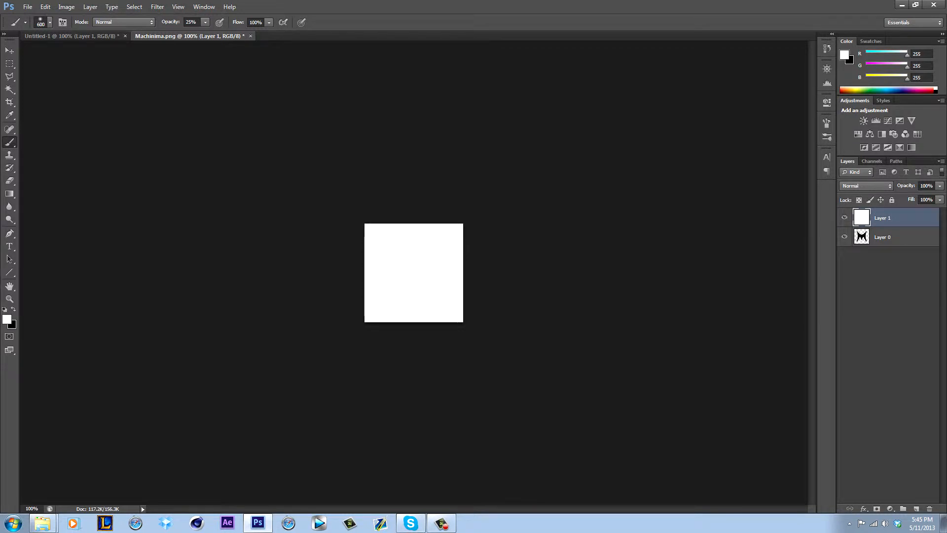
{"action": "left_click_drag", "start_coordinate": [896, 217], "coordinate": [896, 246]}
{"action": "left_click", "coordinate": [896, 217]}
{"action": "left_click", "coordinate": [896, 237], "text": "shift"}
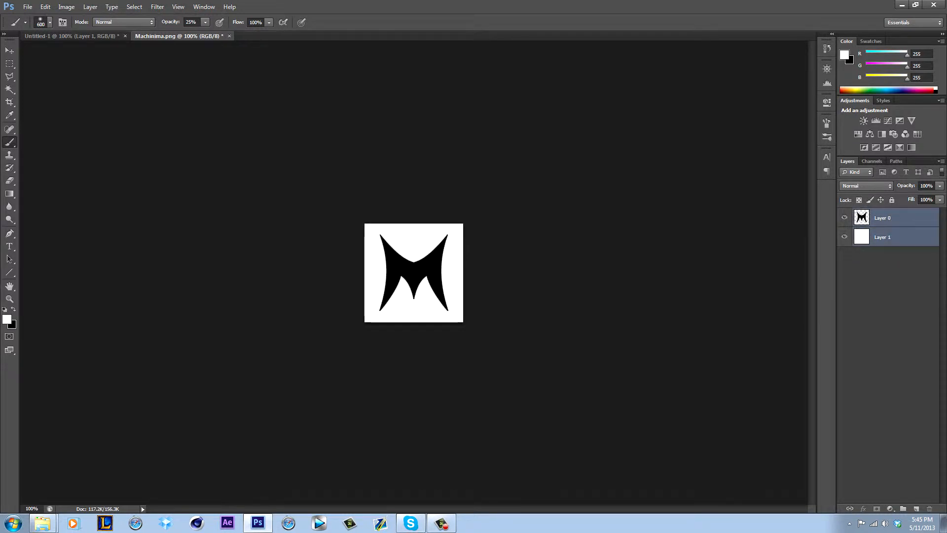
{"action": "key", "text": "ctrl+e"}
{"action": "scroll", "coordinate": [413, 272], "scroll_direction": "up", "scroll_amount": 8, "text": "alt"}
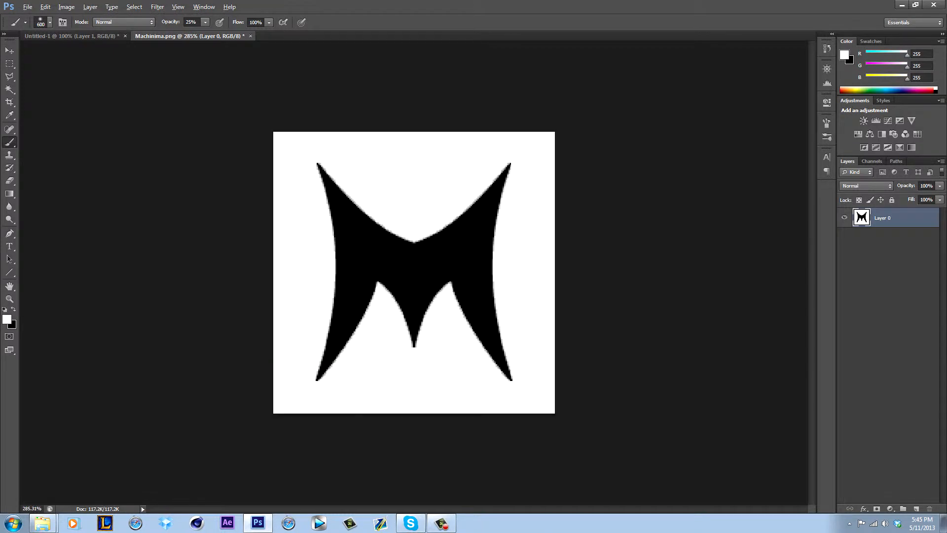
{"action": "scroll", "coordinate": [414, 272], "scroll_direction": "down", "scroll_amount": 3, "text": "alt"}
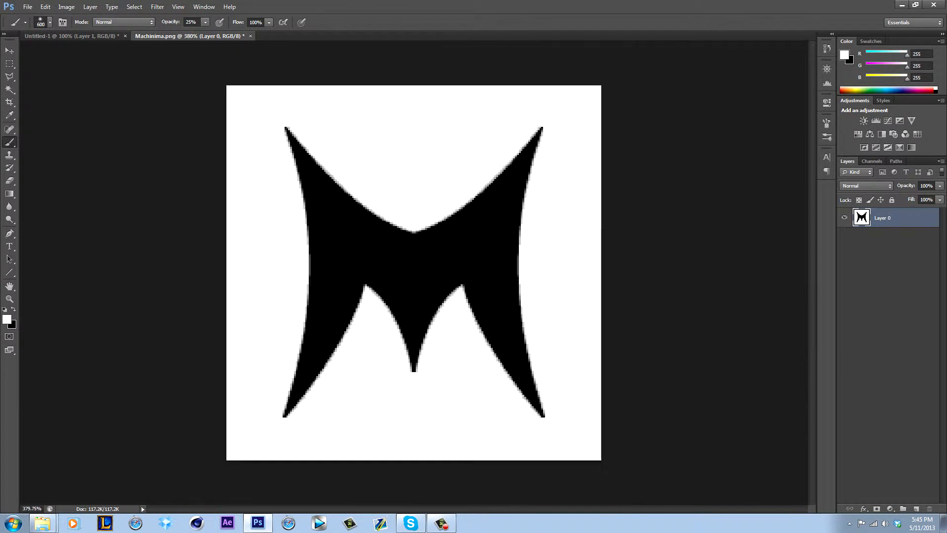
- In the Untitled-1 document, paint broad soft black strokes across the white layer with the 600 px brush at 25% opacity
{"action": "key", "text": "ctrl+Tab"}
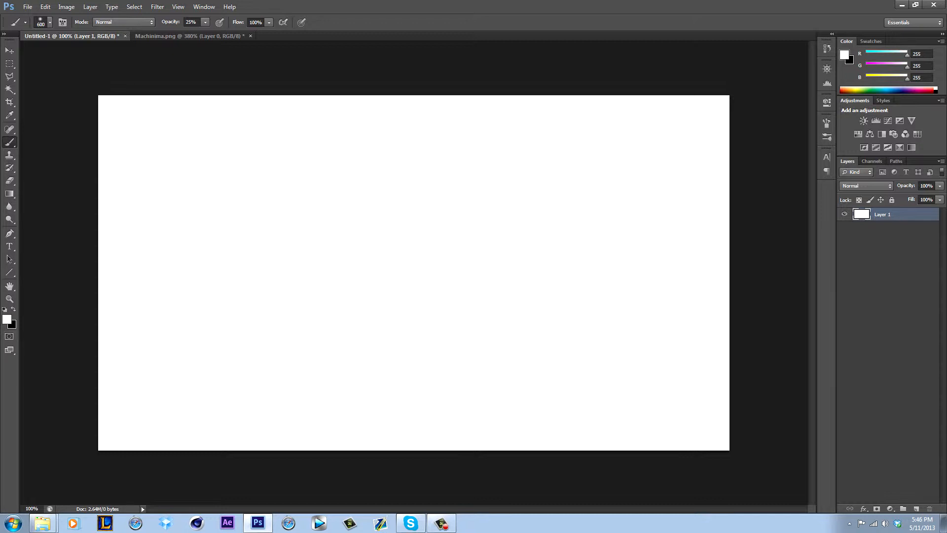
{"action": "key", "text": "x"}
{"action": "left_click_drag", "start_coordinate": [232, 256], "coordinate": [503, 291]}
{"action": "left_click_drag", "start_coordinate": [548, 262], "coordinate": [237, 315]}
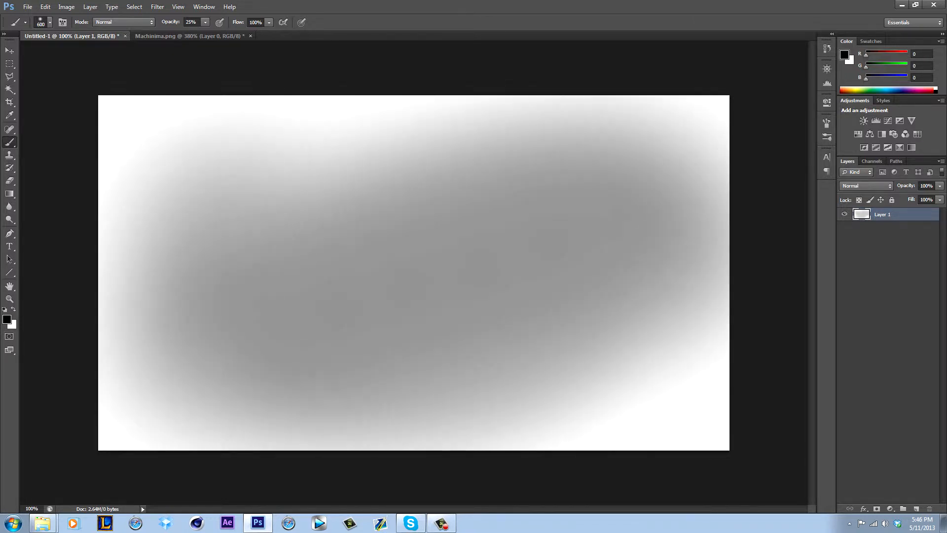
- Darken the grey area of Untitled-1 with further soft black brush strokes, extending it toward the canvas edges
{"action": "left_click_drag", "start_coordinate": [247, 269], "coordinate": [582, 212]}
{"action": "mouse_move", "coordinate": [394, 286]}
{"action": "left_mouse_down"}
{"action": "mouse_move", "coordinate": [306, 183]}
{"action": "mouse_move", "coordinate": [394, 167]}
{"action": "left_mouse_up"}
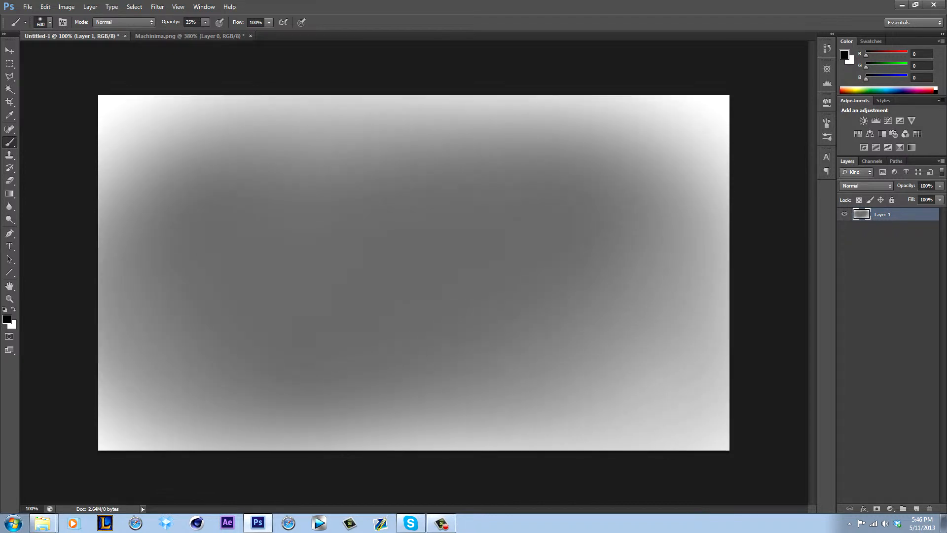
- Copy the Machinima logo with its white background into the Untitled-1 document, and delete the copied layer again
{"action": "left_click", "coordinate": [190, 36]}
{"action": "left_click", "coordinate": [9, 89]}
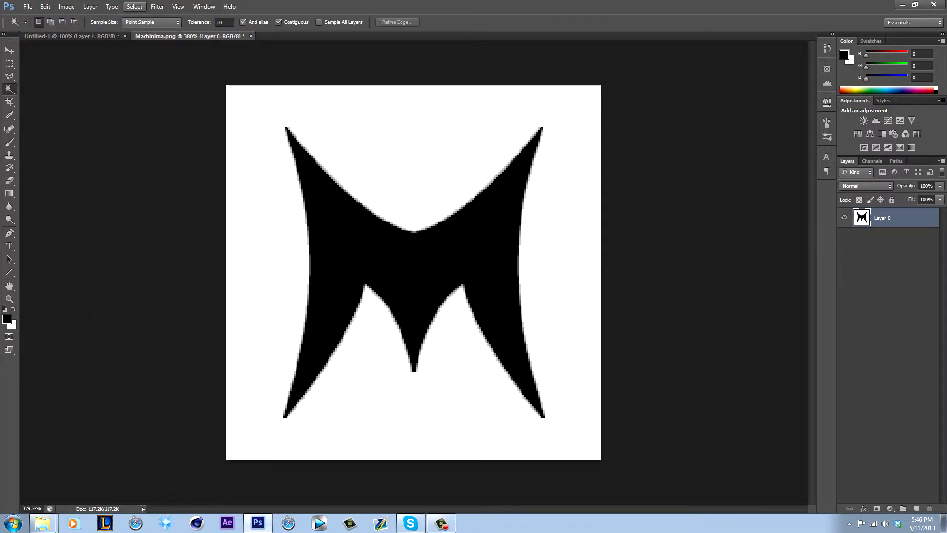
{"action": "left_click", "coordinate": [71, 36]}
{"action": "left_click", "coordinate": [189, 36]}
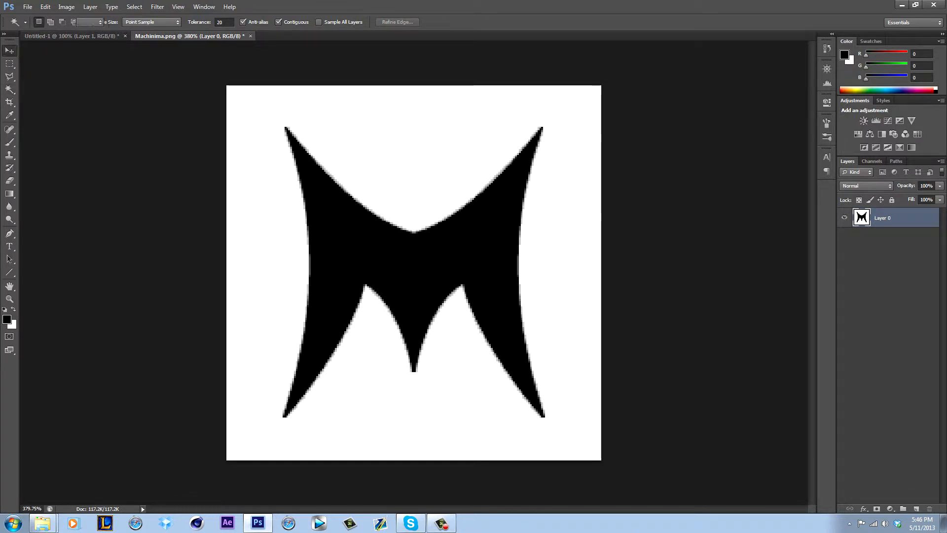
{"action": "key", "text": "v"}
{"action": "left_click_drag", "start_coordinate": [190, 36], "coordinate": [270, 106]}
{"action": "left_click_drag", "start_coordinate": [276, 267], "coordinate": [283, 198]}
{"action": "left_click", "coordinate": [550, 104]}
{"action": "key", "text": "Delete"}
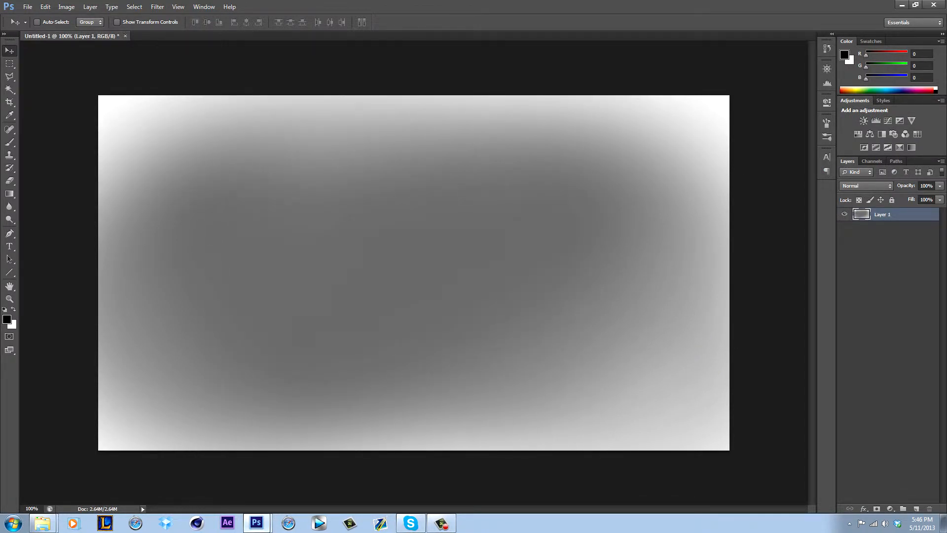
- Bring back the Machinima.png document, remove the white background around the logo with the Magic Wand Tool, and deselect
{"action": "mouse_move", "coordinate": [256, 523]}
{"action": "left_click", "coordinate": [247, 500]}
{"action": "left_click_drag", "start_coordinate": [399, 105], "coordinate": [399, 36]}
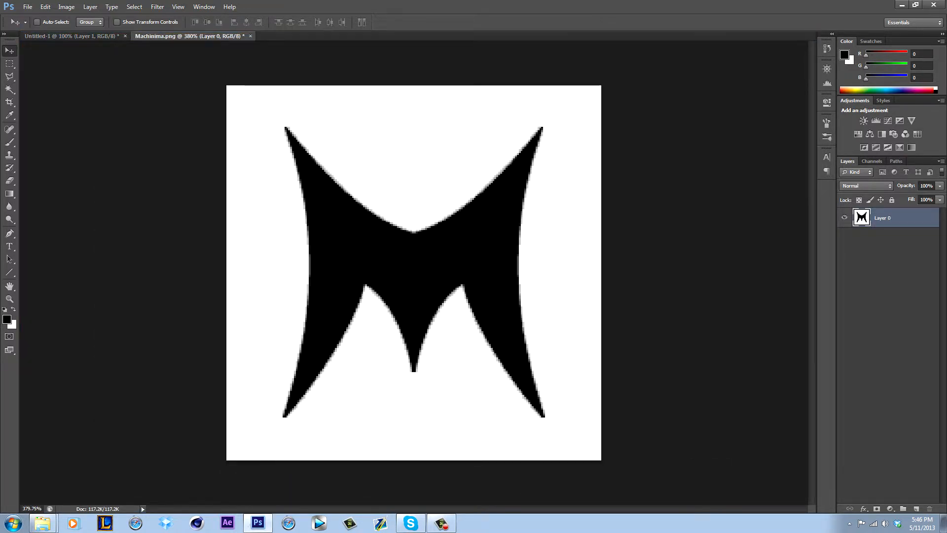
{"action": "left_click", "coordinate": [10, 90]}
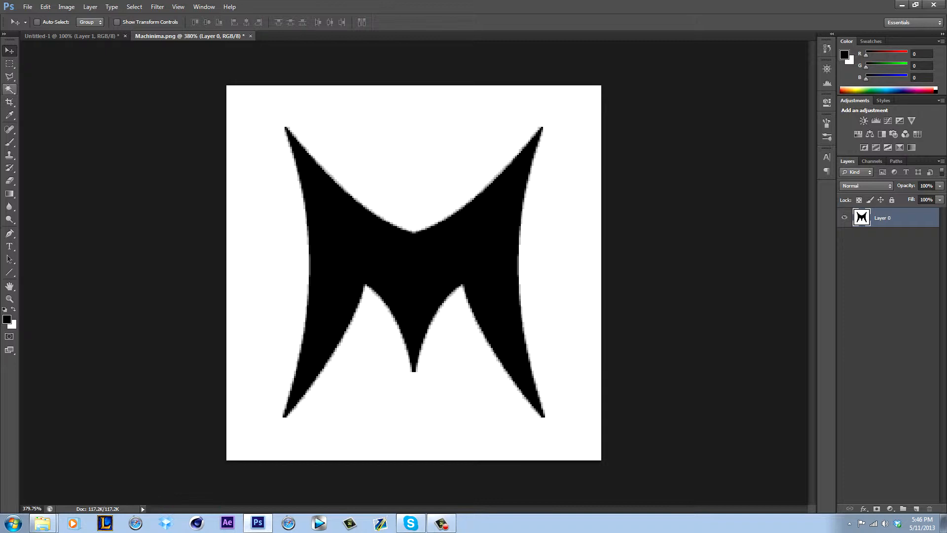
{"action": "left_click", "coordinate": [10, 90]}
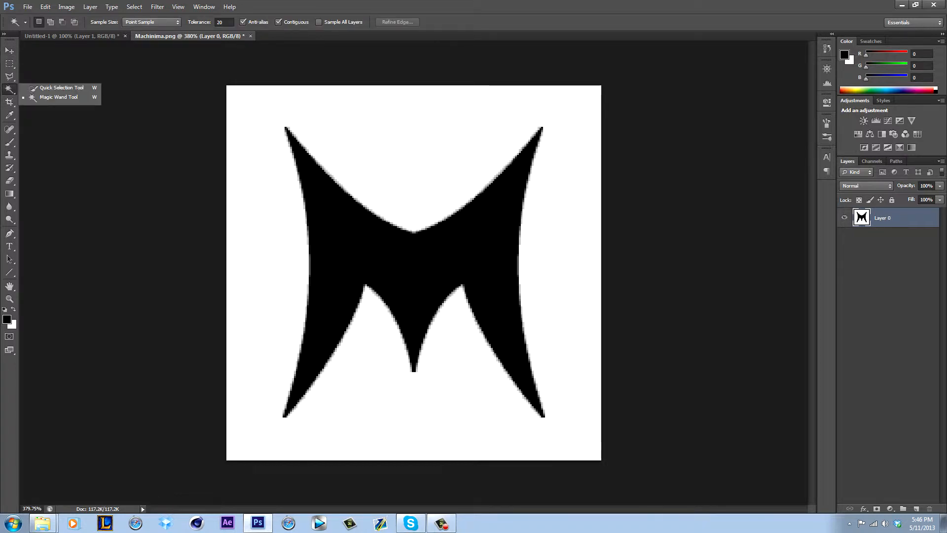
{"action": "left_click", "coordinate": [59, 97]}
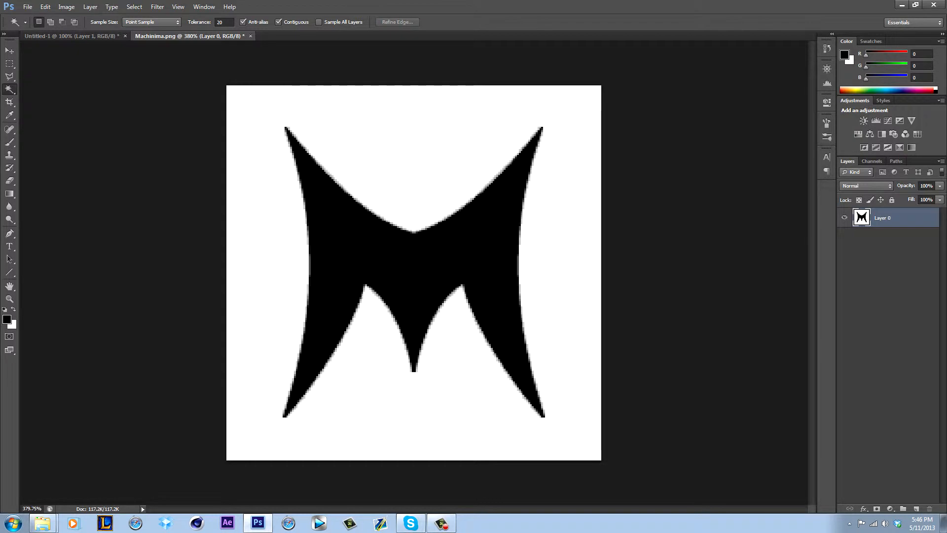
{"action": "left_click", "coordinate": [413, 163]}
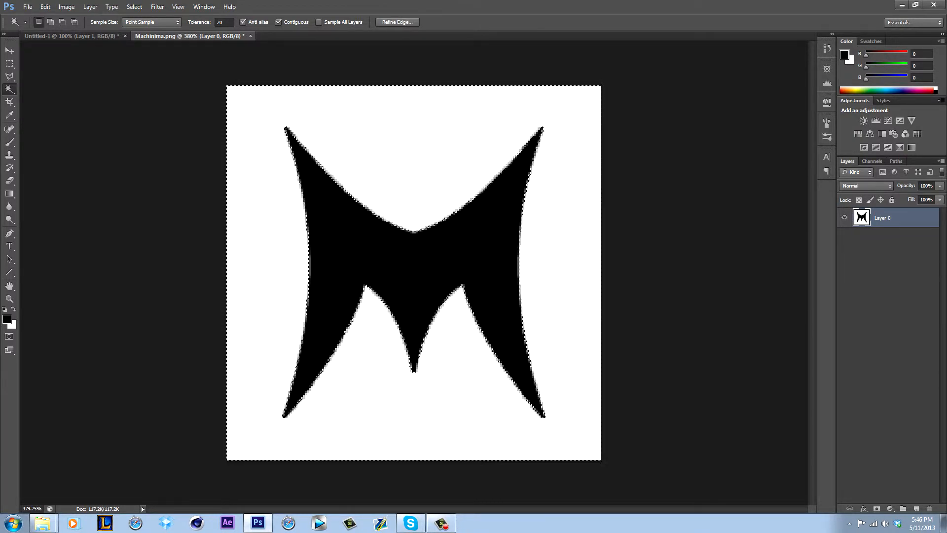
{"action": "key", "text": "Delete"}
{"action": "key", "text": "ctrl+d"}
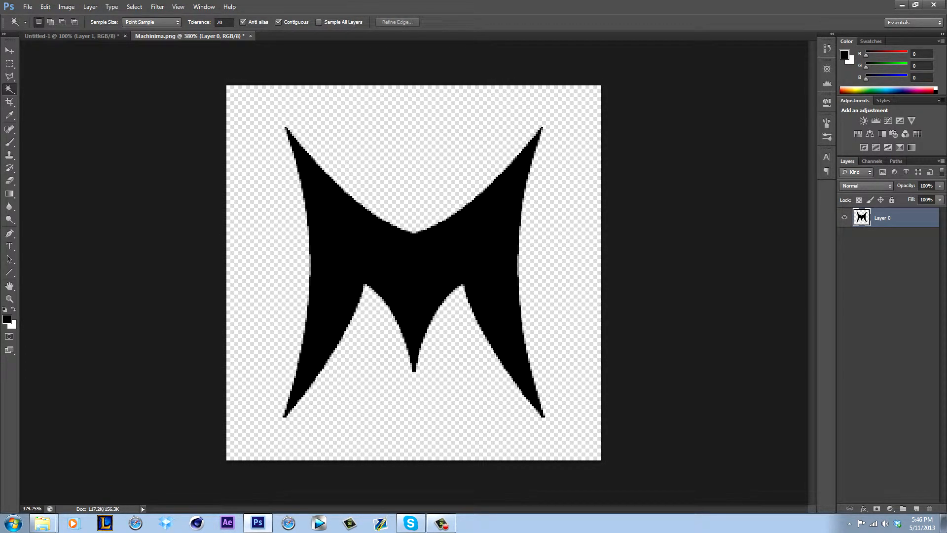
- Copy the background-free Machinima logo onto the grey Untitled-1 canvas, and remove its new layer
{"action": "key", "text": "v"}
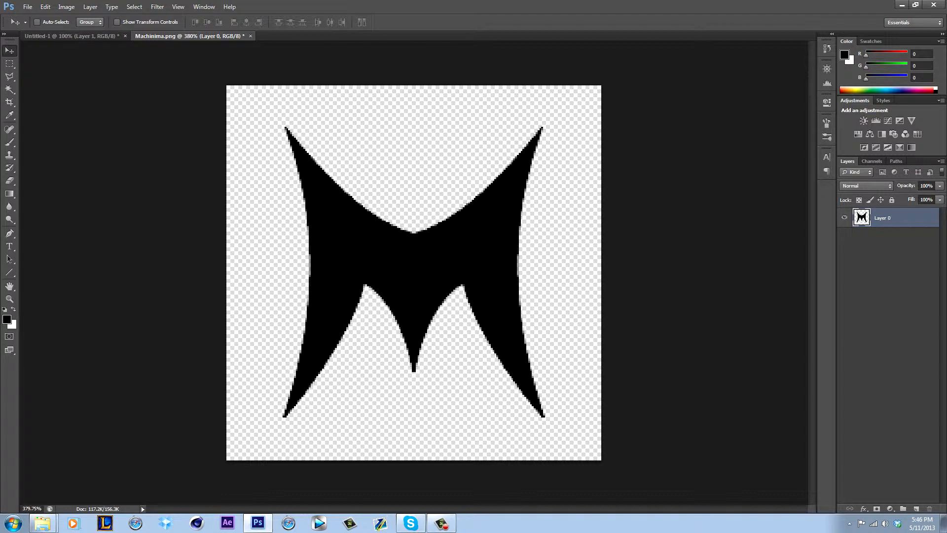
{"action": "left_click_drag", "start_coordinate": [190, 36], "coordinate": [271, 92]}
{"action": "left_click_drag", "start_coordinate": [443, 230], "coordinate": [400, 161]}
{"action": "left_click", "coordinate": [550, 90]}
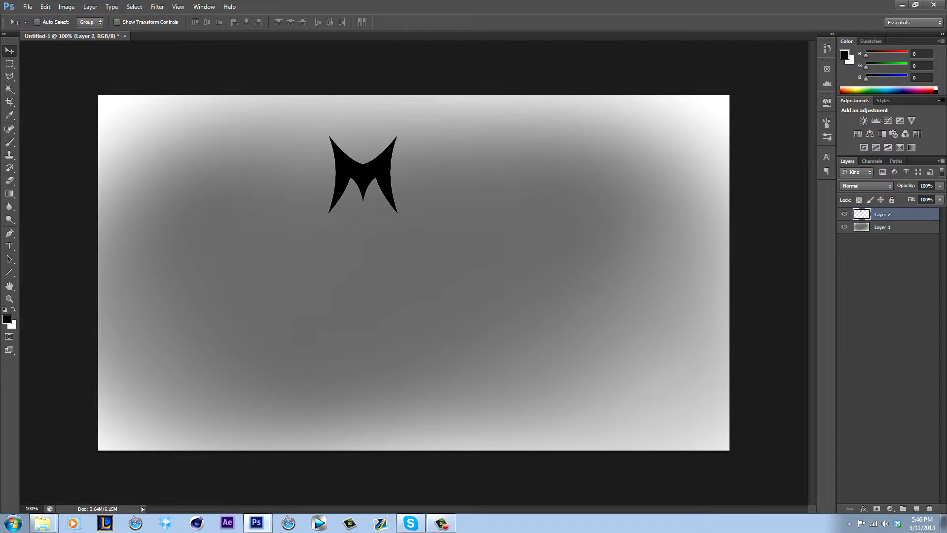
{"action": "key", "text": "Delete"}
- Open the signpost image 1360127_14066776 from the Random stocks folder of the MANIPULATION PACK in Pictures
{"action": "left_click", "coordinate": [28, 6]}
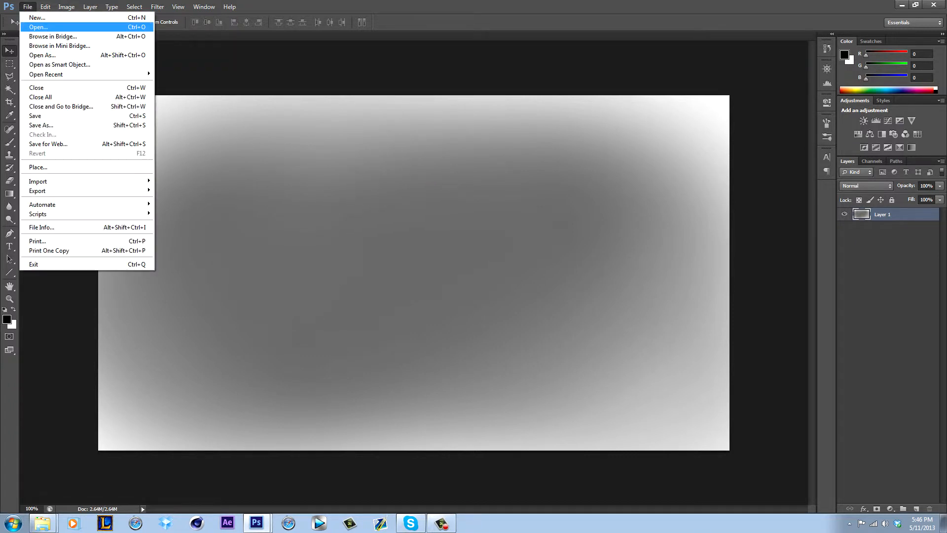
{"action": "left_click", "coordinate": [41, 25]}
{"action": "left_click", "coordinate": [359, 159]}
{"action": "double_click", "coordinate": [623, 101]}
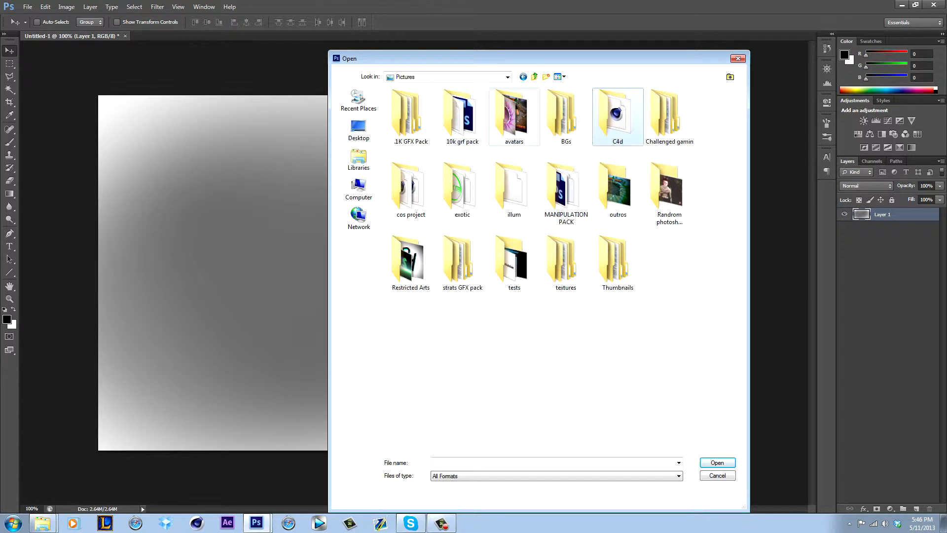
{"action": "double_click", "coordinate": [462, 117]}
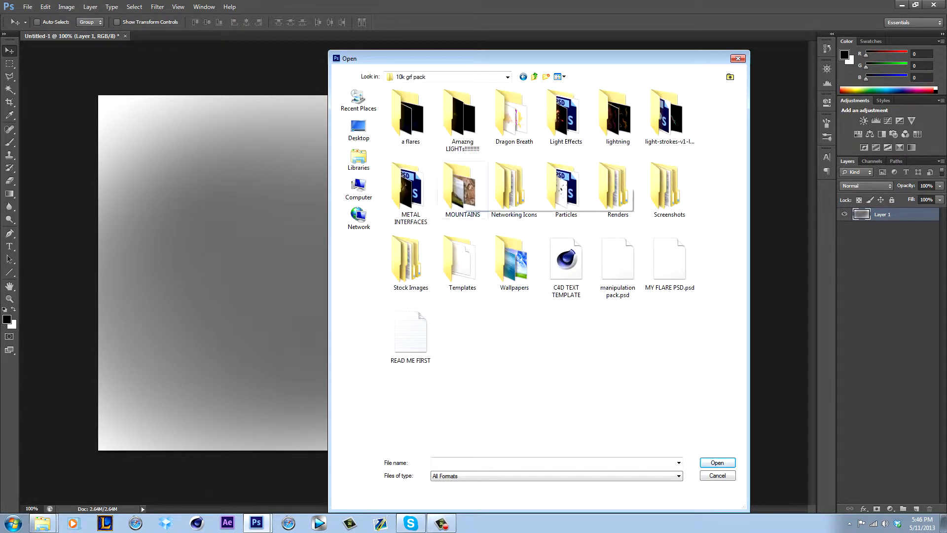
{"action": "left_click", "coordinate": [359, 160]}
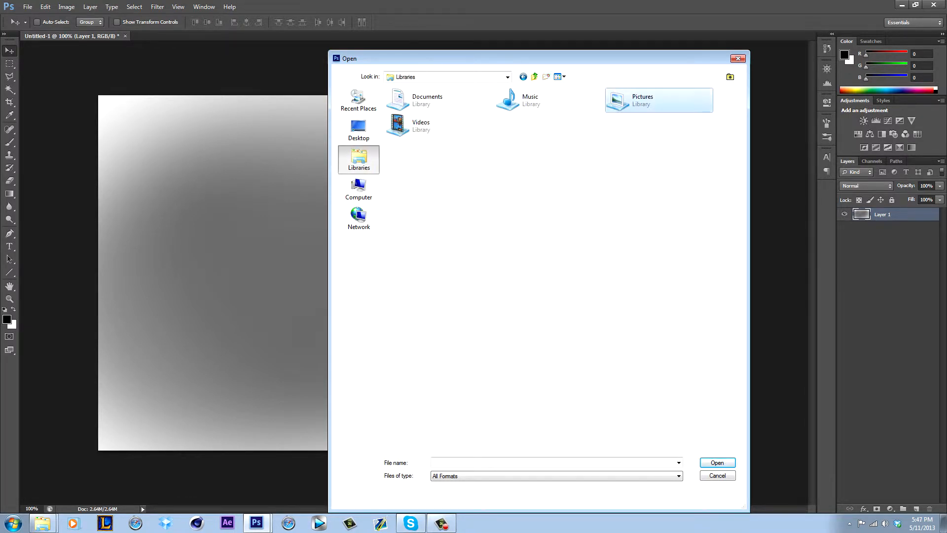
{"action": "double_click", "coordinate": [634, 99]}
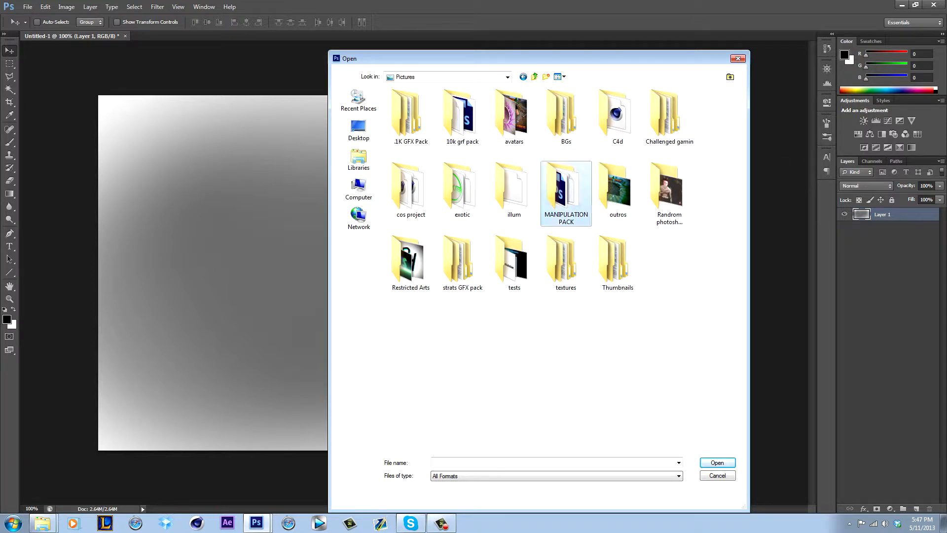
{"action": "double_click", "coordinate": [566, 190]}
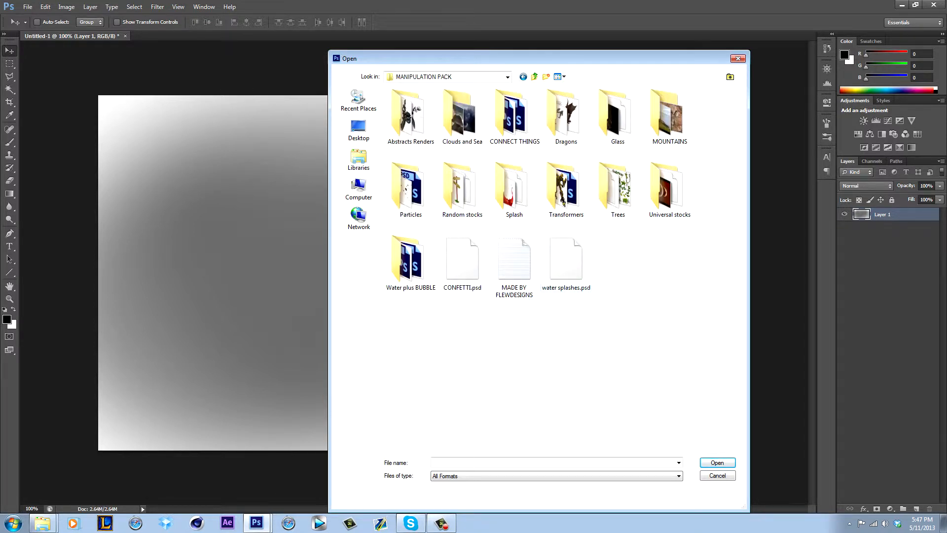
{"action": "double_click", "coordinate": [462, 189]}
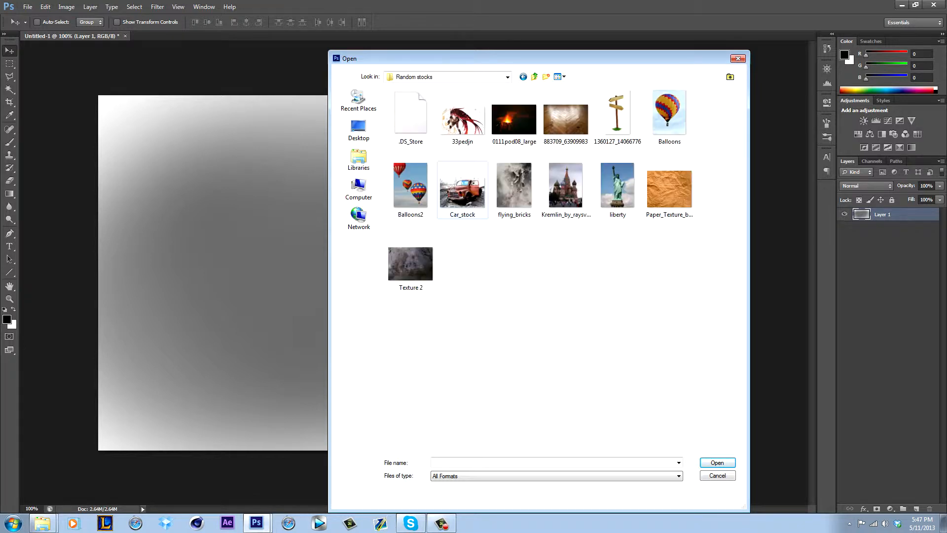
{"action": "left_click", "coordinate": [617, 115]}
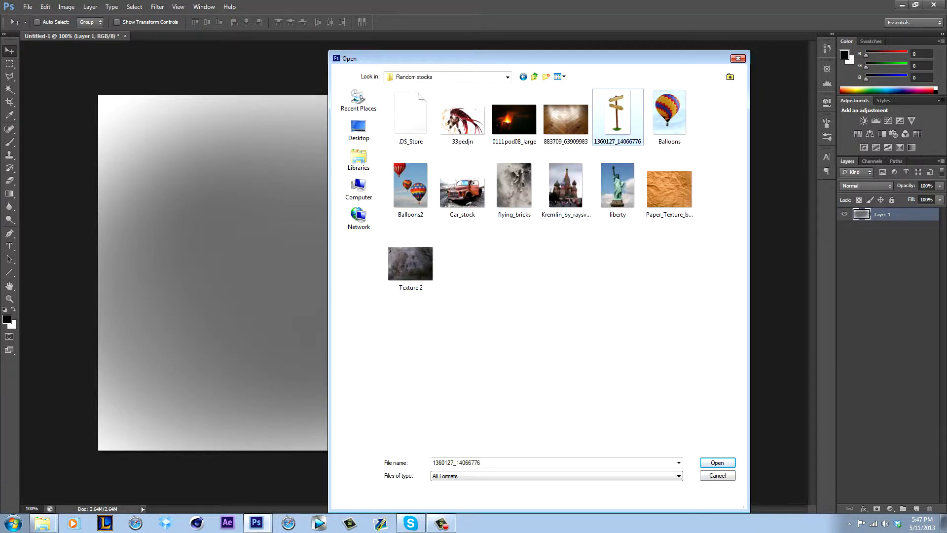
{"action": "left_click", "coordinate": [717, 462]}
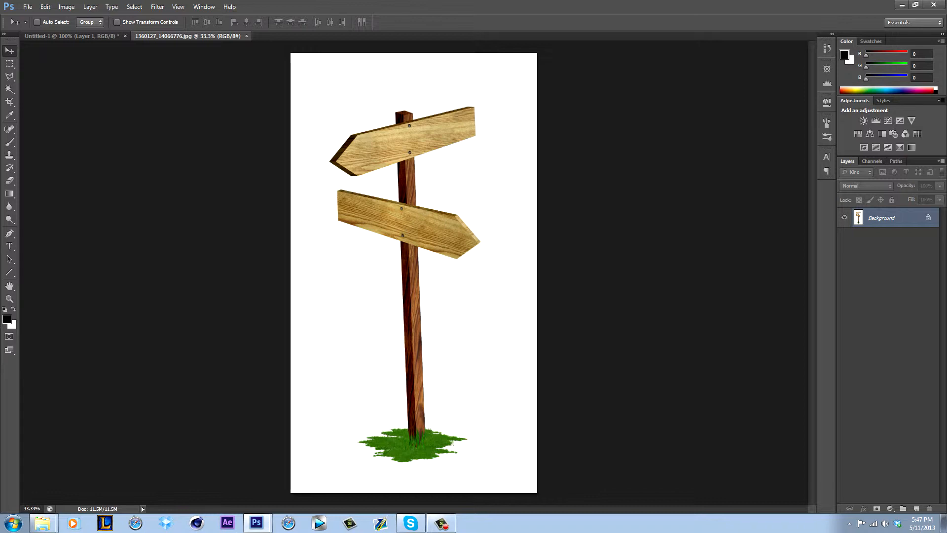
- Close and reopen the signpost image, and convert its locked Background into a regular layer named Layer 0
{"action": "left_click", "coordinate": [9, 76]}
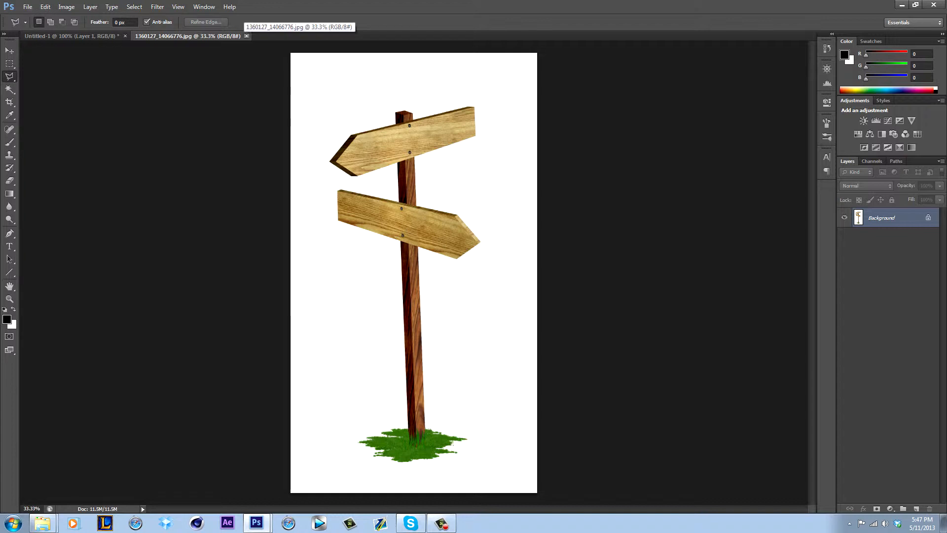
{"action": "left_click", "coordinate": [247, 36]}
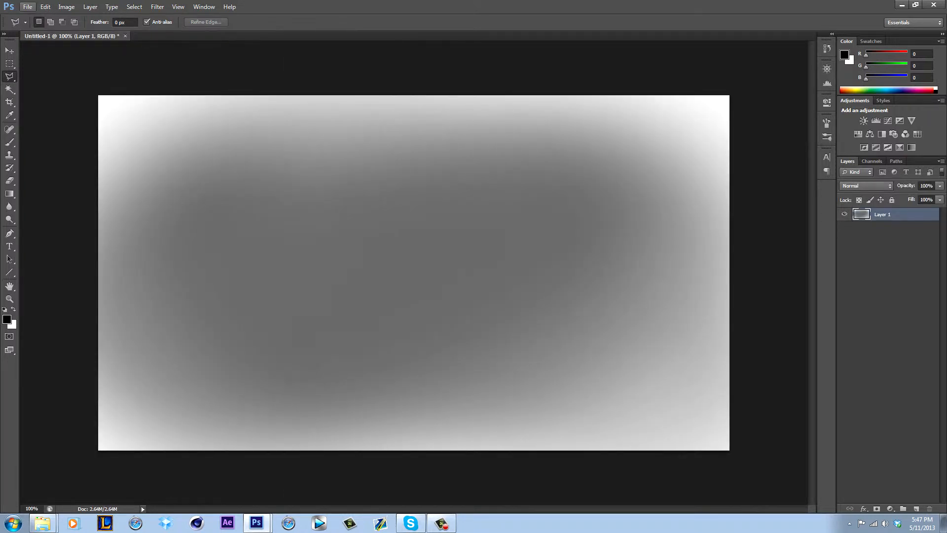
{"action": "left_click", "coordinate": [28, 7]}
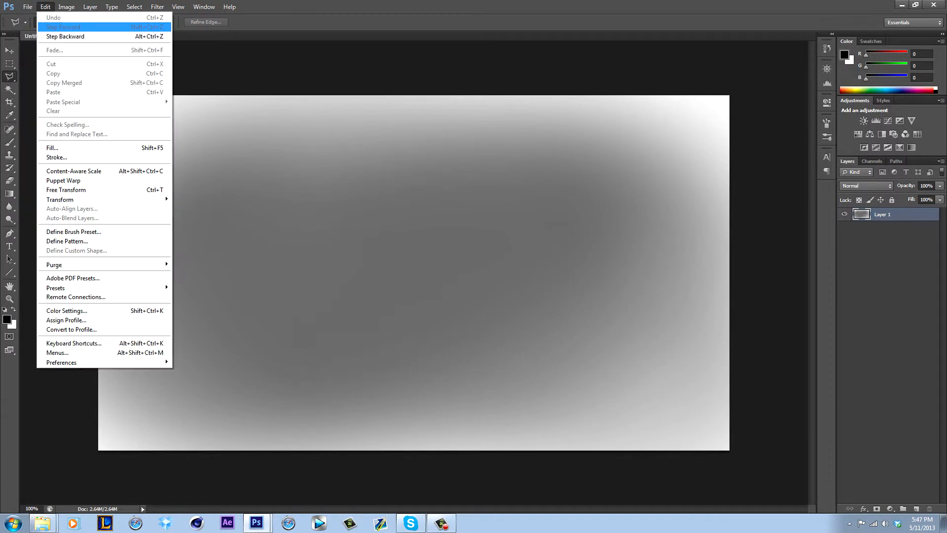
{"action": "left_click", "coordinate": [35, 26]}
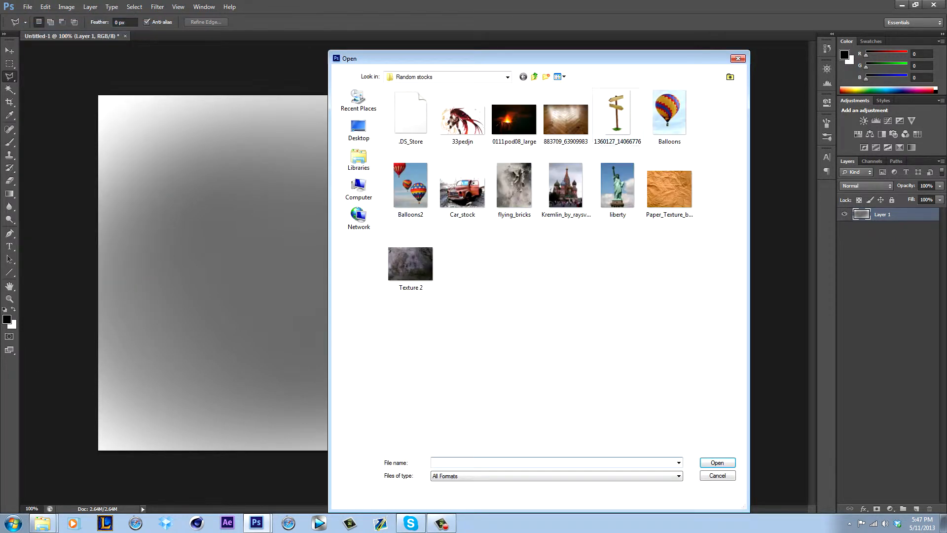
{"action": "left_click", "coordinate": [617, 117]}
{"action": "key", "text": "Return"}
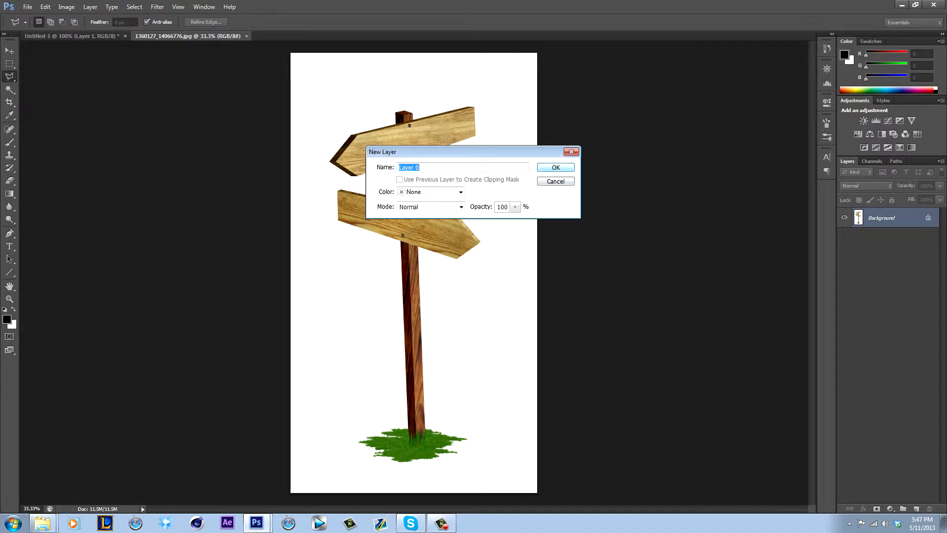
{"action": "key", "text": "Return"}
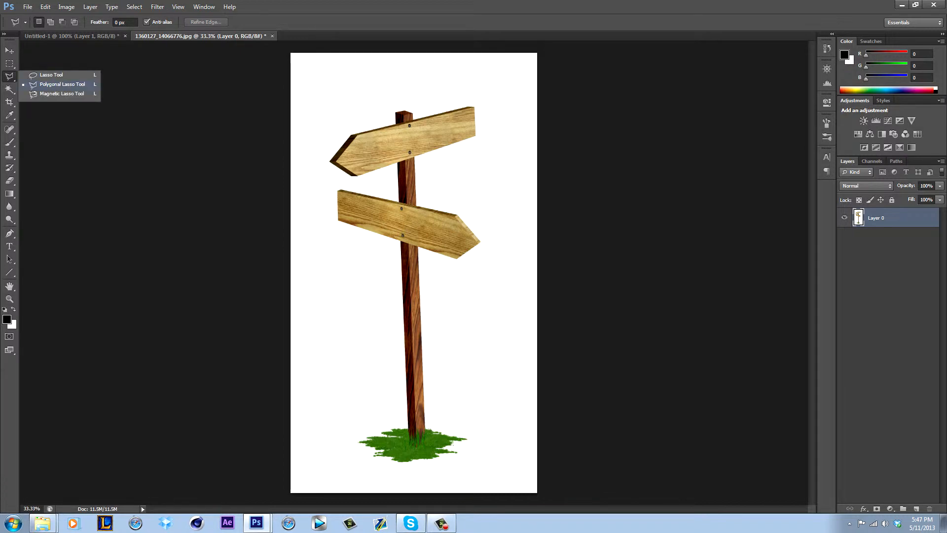
- Outline the signpost's lower board and pole roughly with the Polygonal Lasso Tool, delete the selected area, and undo the deletion and deselect
{"action": "left_click", "coordinate": [62, 84]}
{"action": "scroll", "coordinate": [411, 444], "scroll_direction": "up", "scroll_amount": 2, "text": "alt"}
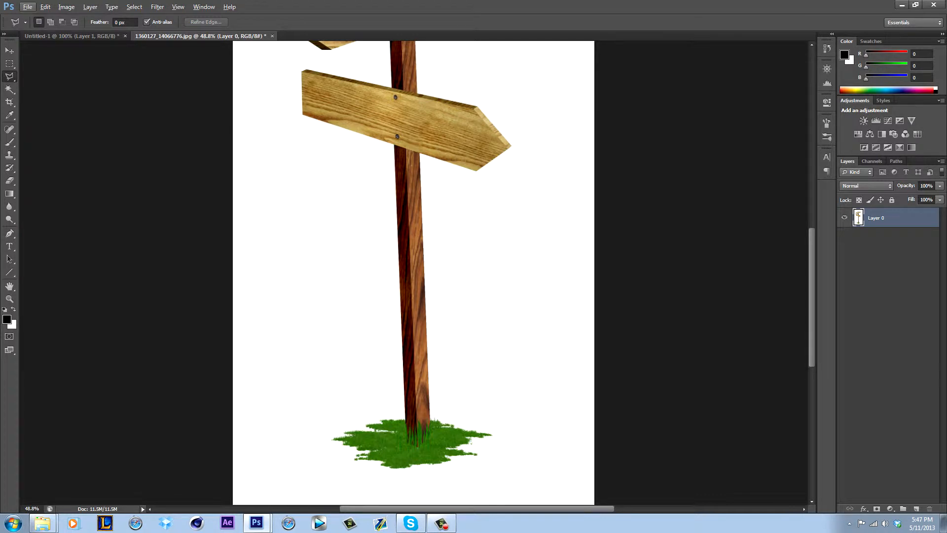
{"action": "left_click", "coordinate": [405, 415]}
{"action": "left_click", "coordinate": [395, 144]}
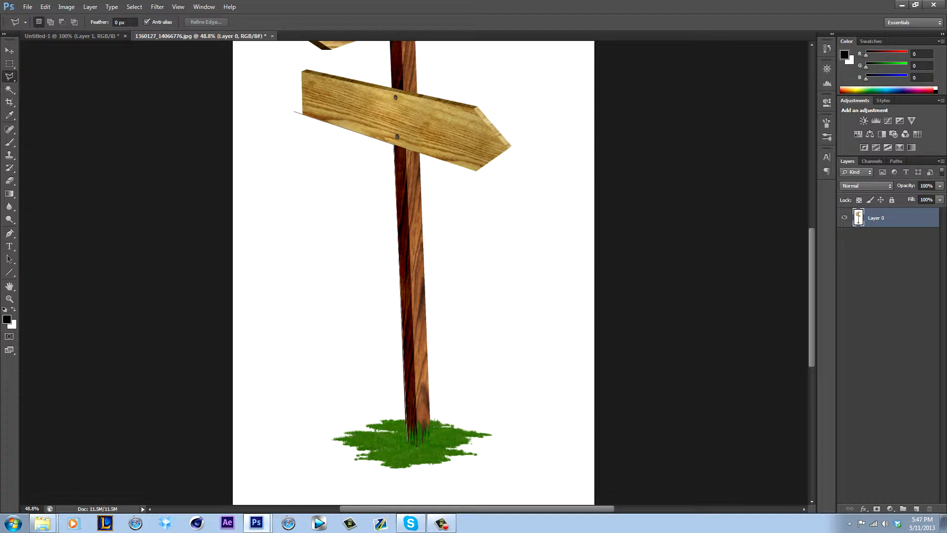
{"action": "left_click", "coordinate": [302, 115]}
{"action": "left_click", "coordinate": [475, 107]}
{"action": "left_click", "coordinate": [506, 149]}
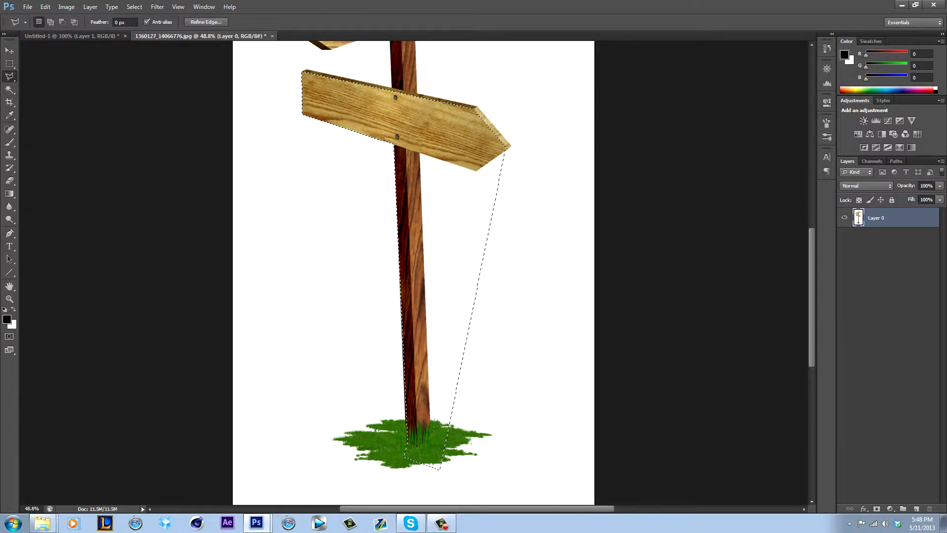
{"action": "scroll", "coordinate": [506, 150], "scroll_direction": "down", "scroll_amount": 1}
{"action": "scroll", "coordinate": [414, 272], "scroll_direction": "down", "scroll_amount": 3, "text": "alt"}
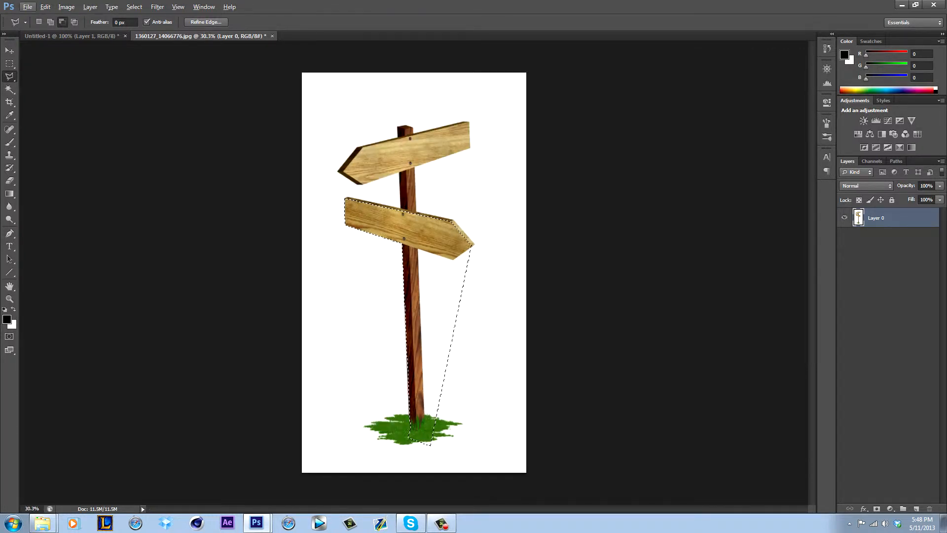
{"action": "key", "text": "Delete"}
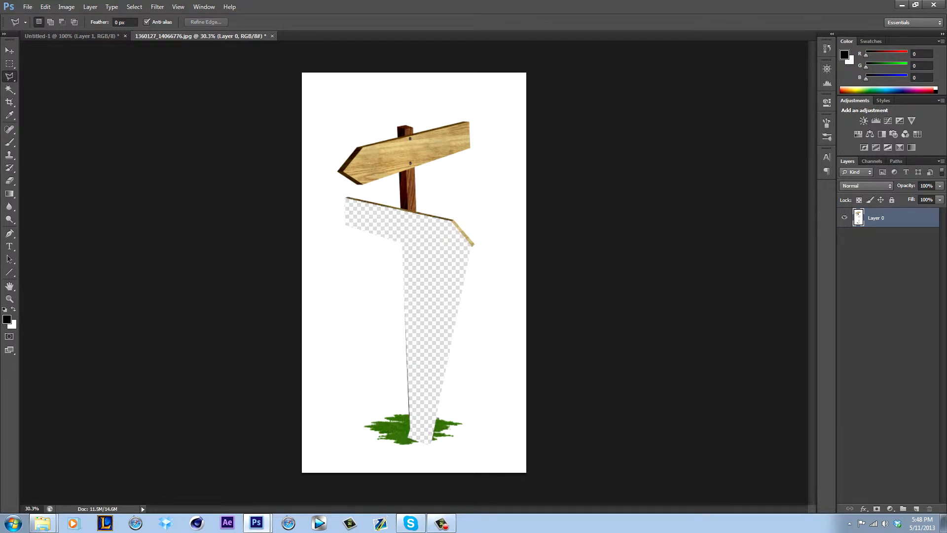
{"action": "key", "text": "ctrl+z"}
{"action": "key", "text": "ctrl+d"}
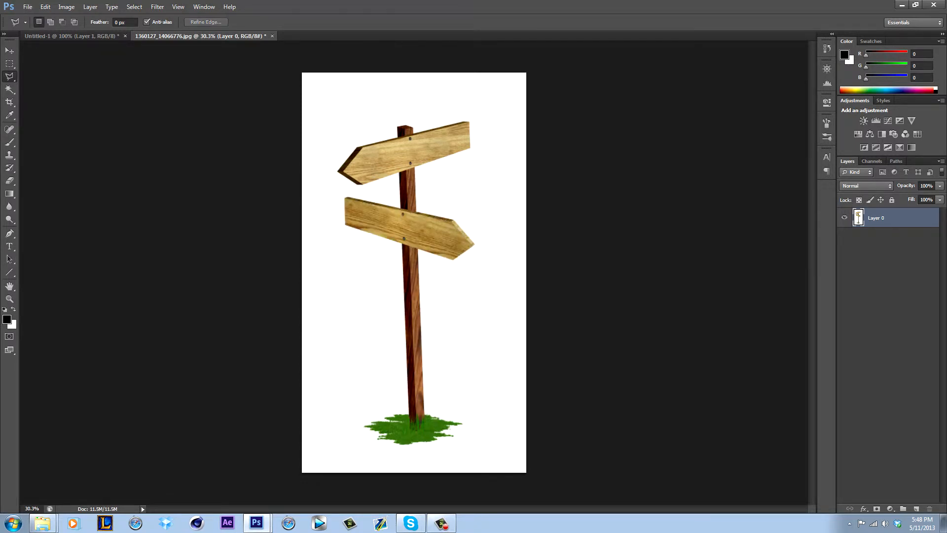
- Open the Balloons2 image from the Random stocks folder
{"action": "key", "text": "alt+f"}
{"action": "left_click", "coordinate": [38, 27]}
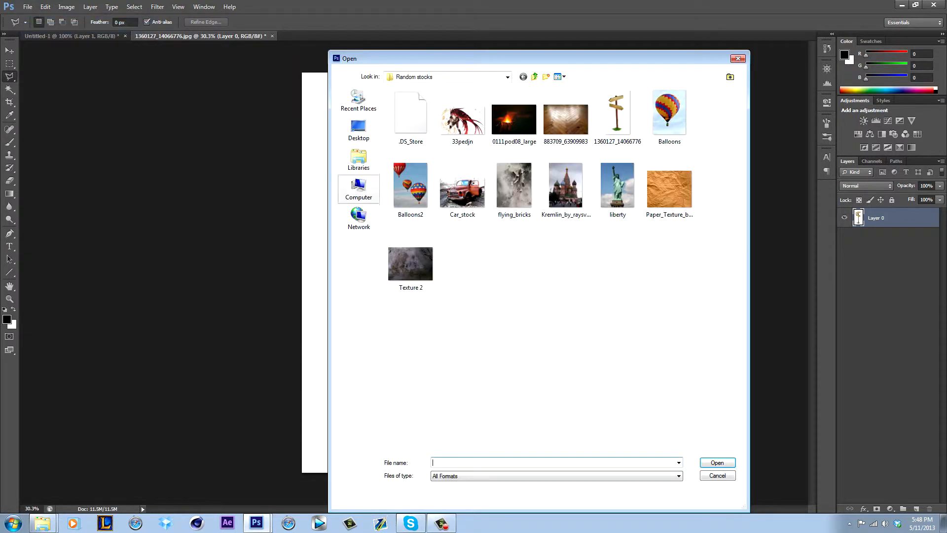
{"action": "left_click", "coordinate": [410, 189]}
{"action": "key", "text": "Return"}
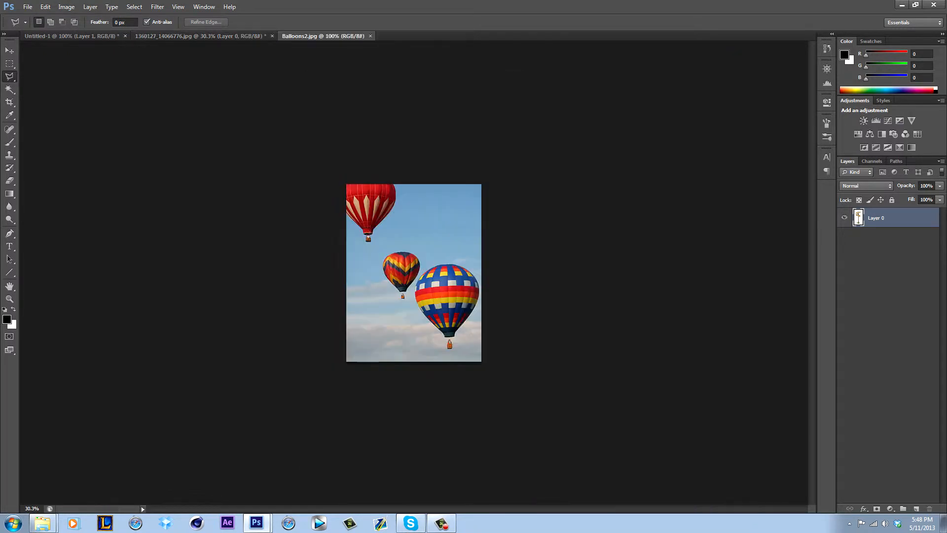
- Trace the right side and top of the small middle balloon with the Pen Tool, using curved path segments
{"action": "key", "text": "ctrl+0"}
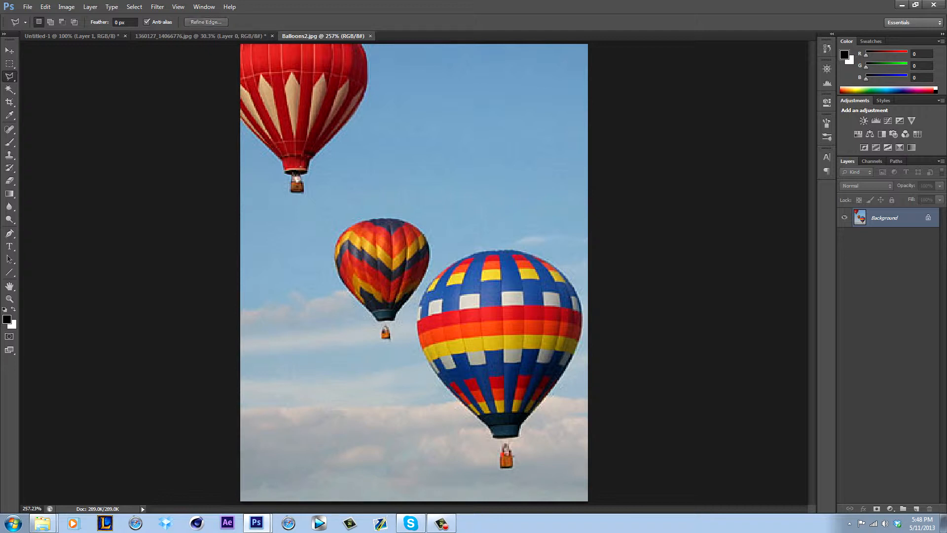
{"action": "left_click", "coordinate": [10, 233]}
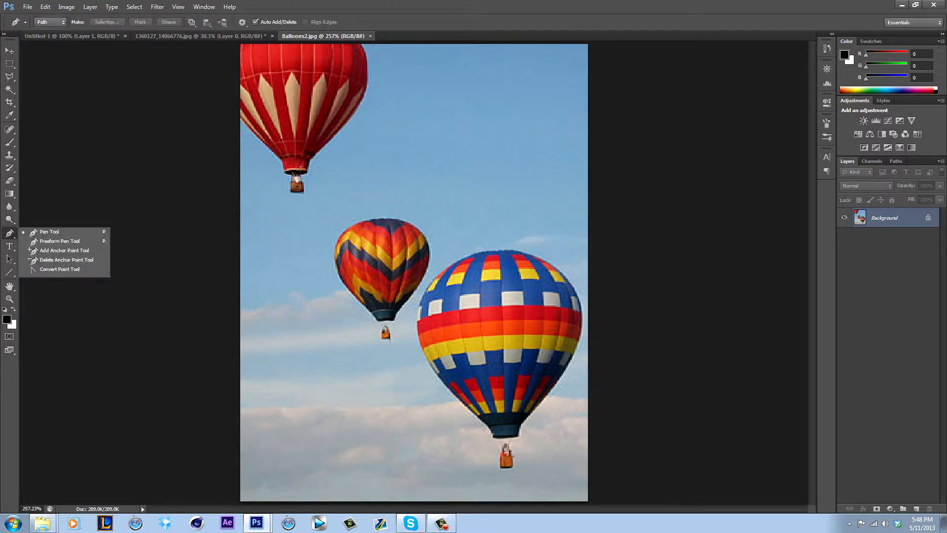
{"action": "left_click", "coordinate": [50, 232]}
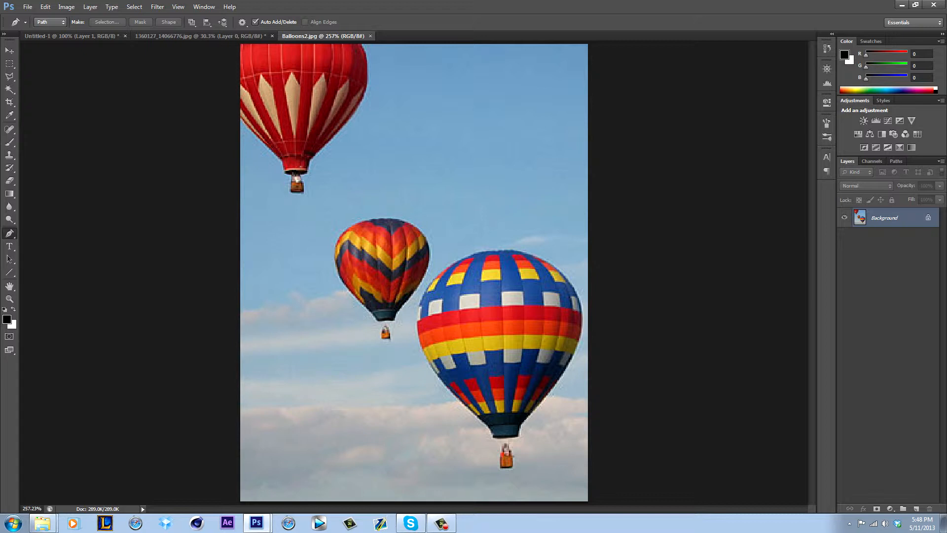
{"action": "left_click", "coordinate": [395, 319]}
{"action": "mouse_move", "coordinate": [409, 299]}
{"action": "left_mouse_down"}
{"action": "mouse_move", "coordinate": [418, 291]}
{"action": "mouse_move", "coordinate": [418, 326]}
{"action": "mouse_move", "coordinate": [402, 338]}
{"action": "mouse_move", "coordinate": [443, 324]}
{"action": "mouse_move", "coordinate": [427, 311]}
{"action": "mouse_move", "coordinate": [441, 319]}
{"action": "mouse_move", "coordinate": [414, 323]}
{"action": "mouse_move", "coordinate": [416, 342]}
{"action": "mouse_move", "coordinate": [437, 335]}
{"action": "mouse_move", "coordinate": [443, 320]}
{"action": "mouse_move", "coordinate": [420, 291]}
{"action": "mouse_move", "coordinate": [477, 259]}
{"action": "mouse_move", "coordinate": [438, 260]}
{"action": "mouse_move", "coordinate": [448, 273]}
{"action": "mouse_move", "coordinate": [419, 287]}
{"action": "left_mouse_up"}
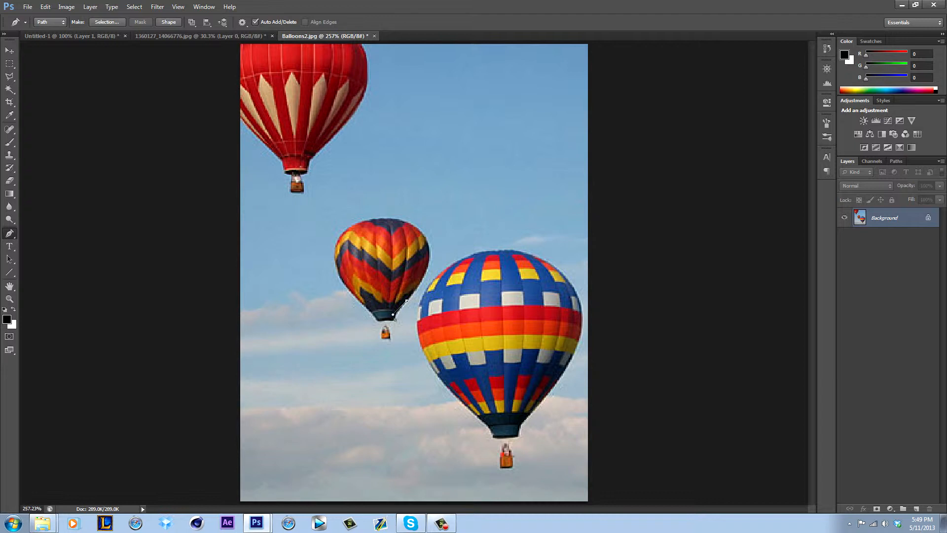
{"action": "left_click_drag", "start_coordinate": [425, 239], "coordinate": [409, 210]}
{"action": "left_click", "coordinate": [425, 239], "text": "alt"}
{"action": "mouse_move", "coordinate": [374, 221]}
{"action": "left_mouse_down"}
{"action": "mouse_move", "coordinate": [359, 214]}
{"action": "mouse_move", "coordinate": [380, 218]}
{"action": "left_mouse_up"}
{"action": "key", "text": "ctrl+z"}
{"action": "left_click_drag", "start_coordinate": [385, 218], "coordinate": [357, 223]}
{"action": "left_click", "coordinate": [385, 219], "text": "alt"}
- Continue the Pen Tool path down the left side of the middle balloon to its base
{"action": "left_click_drag", "start_coordinate": [334, 250], "coordinate": [382, 321]}
{"action": "left_click", "coordinate": [334, 249], "text": "alt"}
{"action": "key", "text": "ctrl+z"}
{"action": "left_click_drag", "start_coordinate": [341, 280], "coordinate": [346, 285]}
{"action": "left_click_drag", "start_coordinate": [377, 320], "coordinate": [381, 326]}
{"action": "scroll", "coordinate": [414, 273], "scroll_direction": "down", "scroll_amount": 2, "text": "alt"}
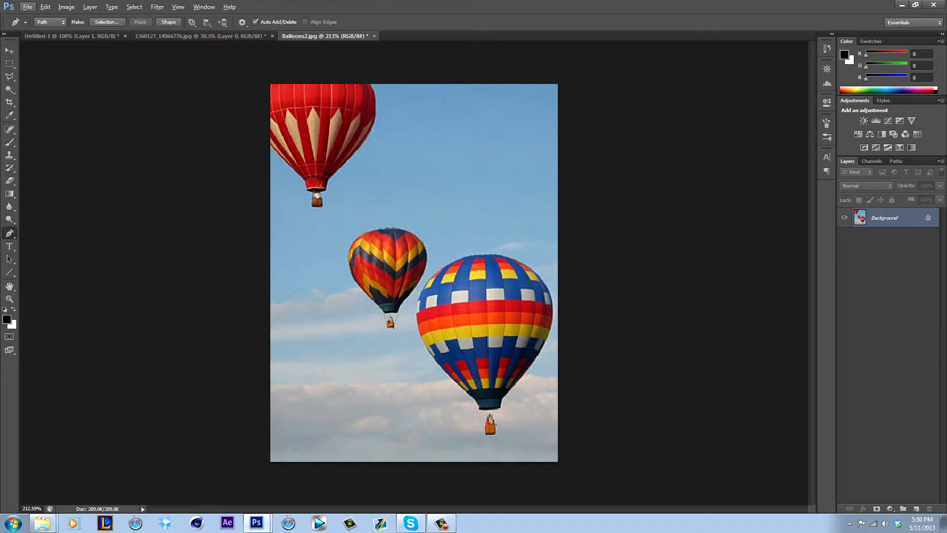
- Convert the balloon path into a new anti-aliased selection with a 0-pixel feather radius, and deselect it
{"action": "right_click", "coordinate": [398, 262]}
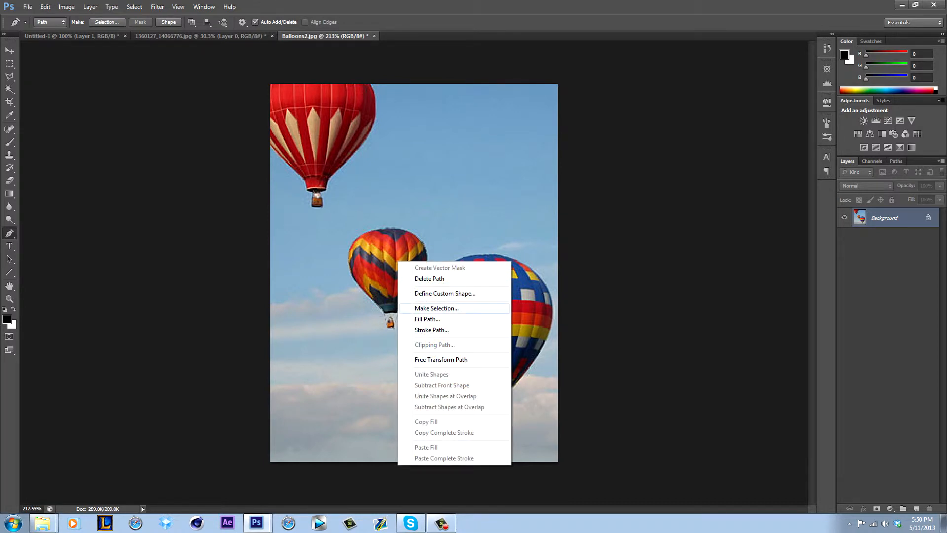
{"action": "left_click", "coordinate": [437, 308]}
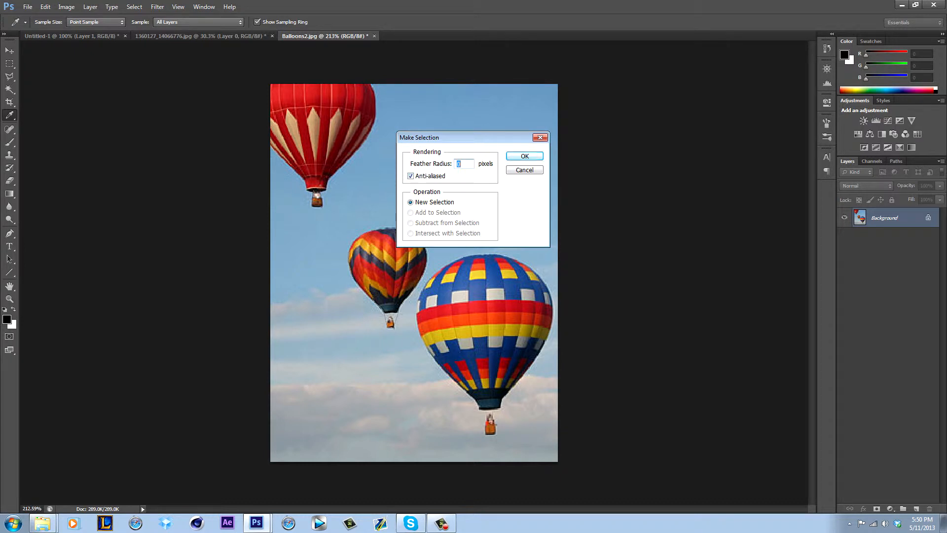
{"action": "key", "text": "Return"}
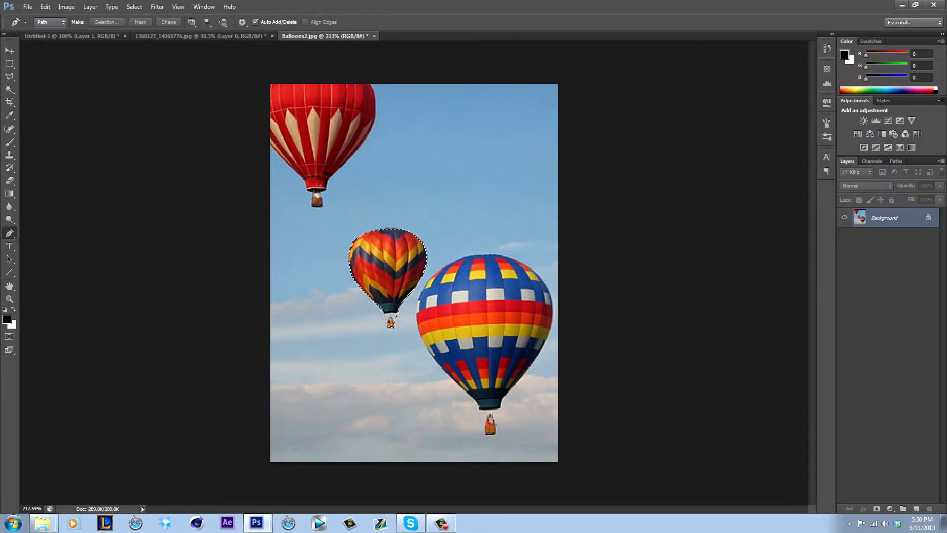
{"action": "key", "text": "ctrl+d"}
- Fill the balloon path with black in Normal mode at 100% opacity, and undo the fill
{"action": "right_click", "coordinate": [403, 265]}
{"action": "key", "text": "Escape"}
{"action": "right_click", "coordinate": [400, 261]}
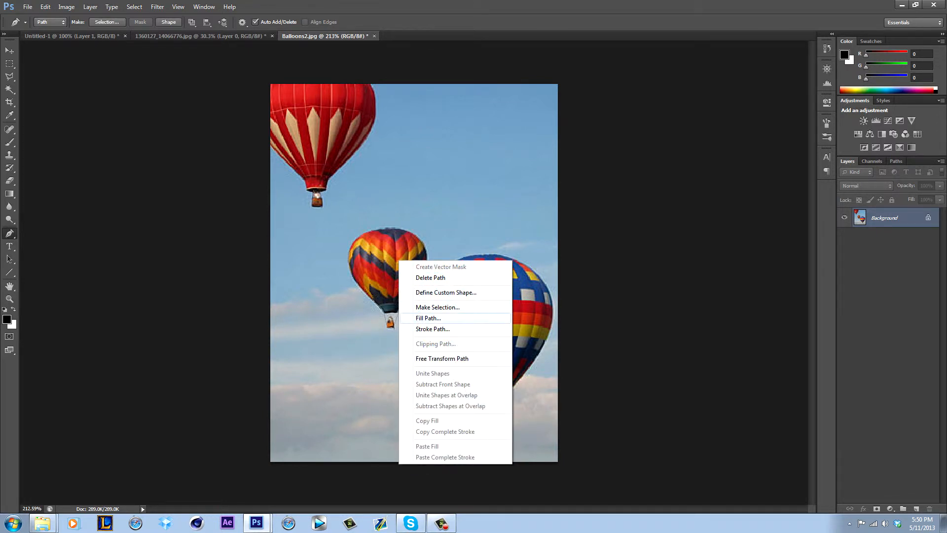
{"action": "left_click", "coordinate": [428, 318]}
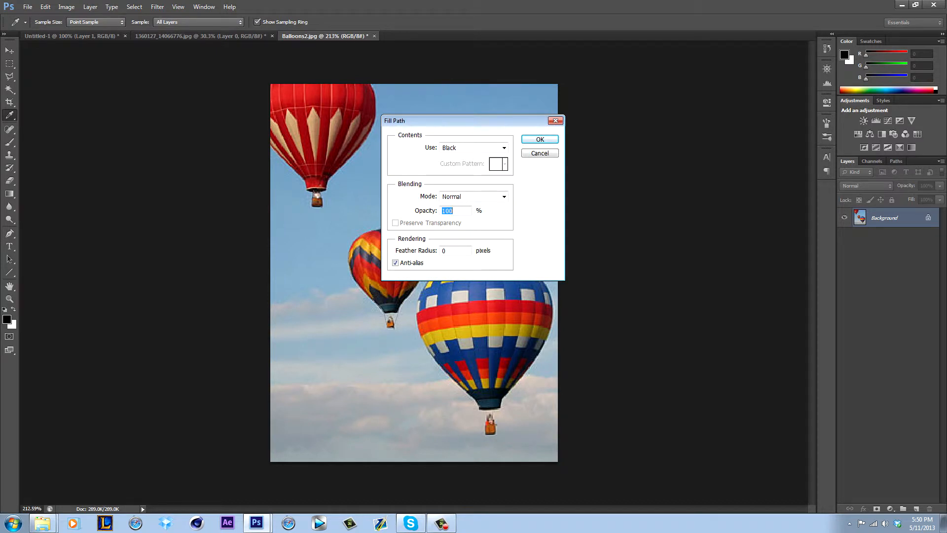
{"action": "key", "text": "Return"}
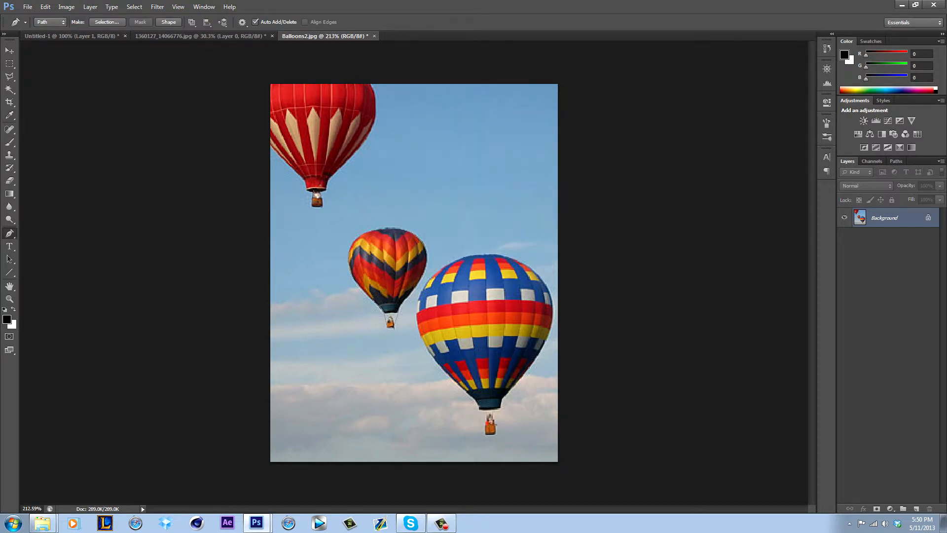
{"action": "key", "text": "ctrl+z"}
- Stroke the middle balloon's path with the Brush as the stroke tool, without simulated pressure
{"action": "right_click", "coordinate": [392, 267]}
{"action": "left_click", "coordinate": [425, 334]}
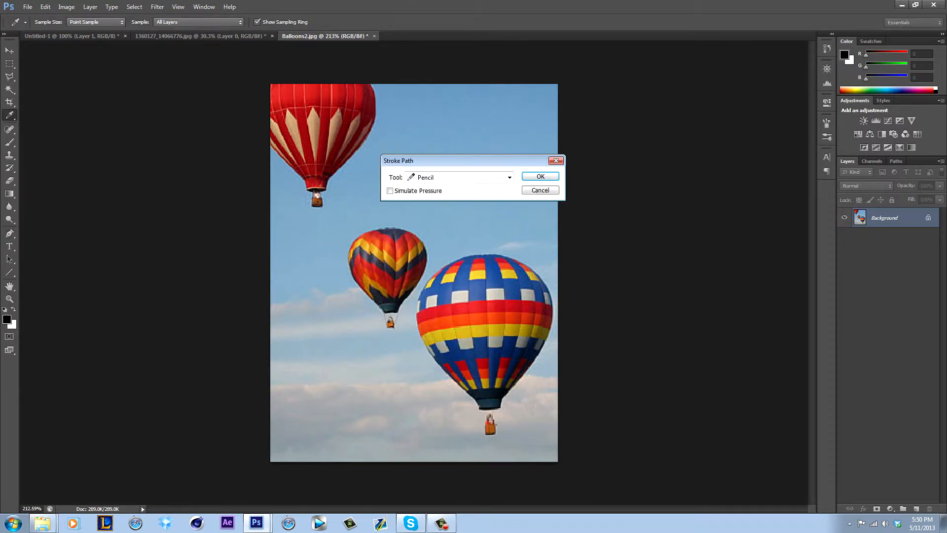
{"action": "left_click", "coordinate": [509, 177]}
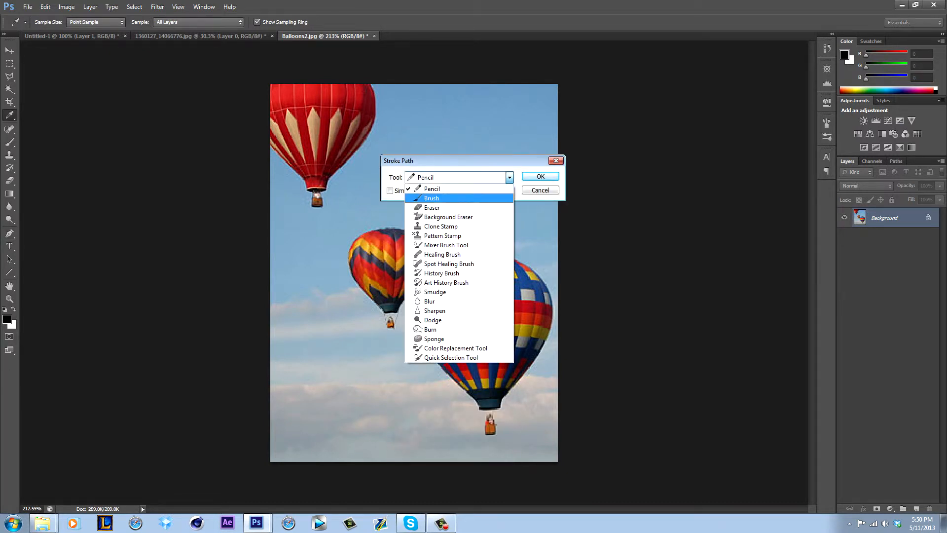
{"action": "left_click", "coordinate": [432, 198]}
{"action": "key", "text": "Return"}
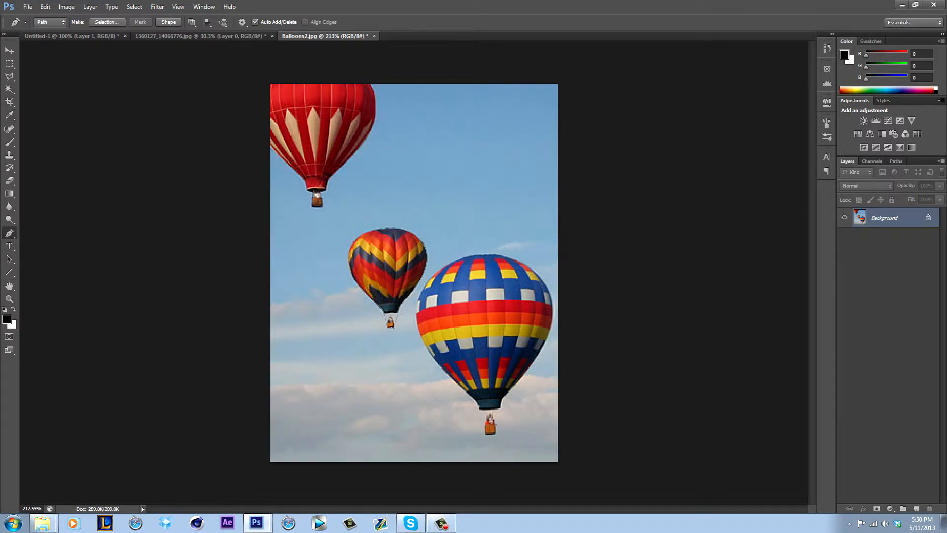
- Examine the commands available for the balloon path and its Work Path entry in the list of paths
{"action": "right_click", "coordinate": [410, 264]}
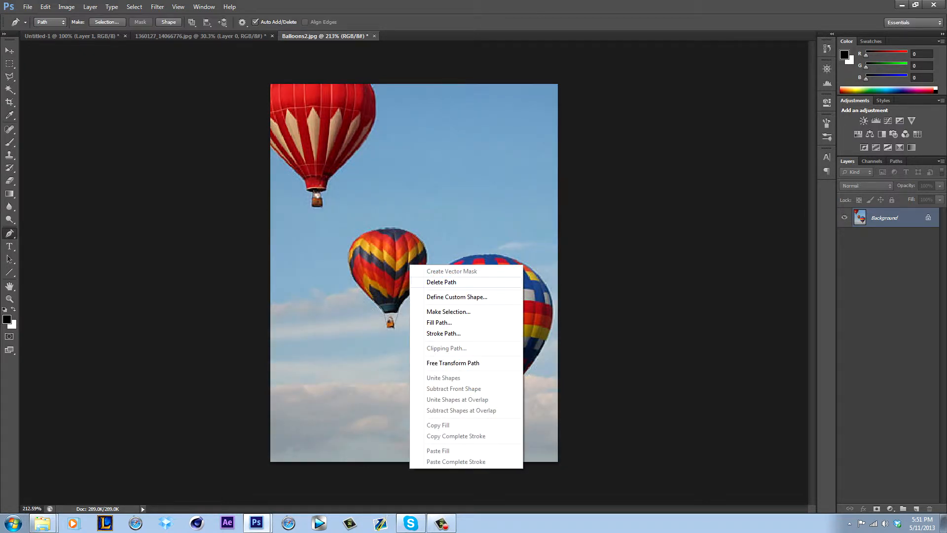
{"action": "left_click", "coordinate": [441, 282]}
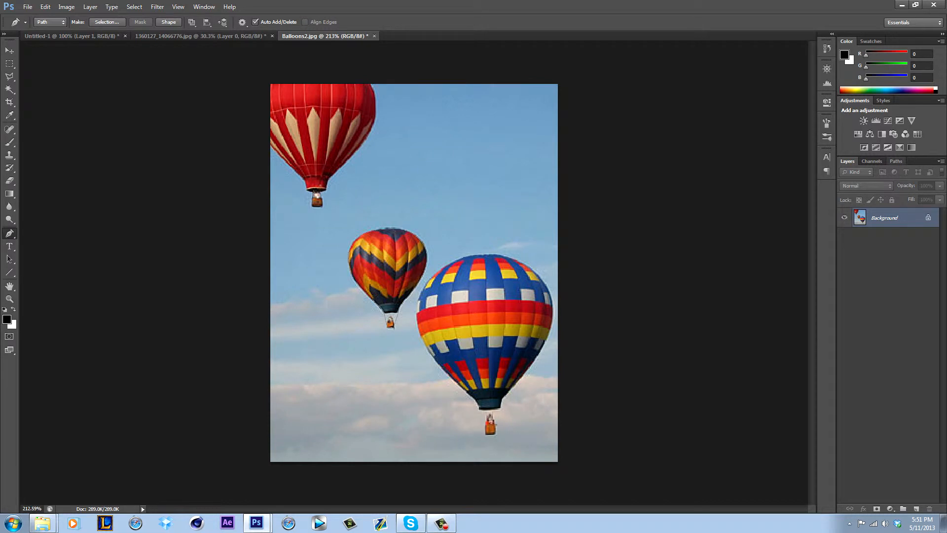
{"action": "left_click", "coordinate": [896, 161]}
{"action": "right_click", "coordinate": [410, 253]}
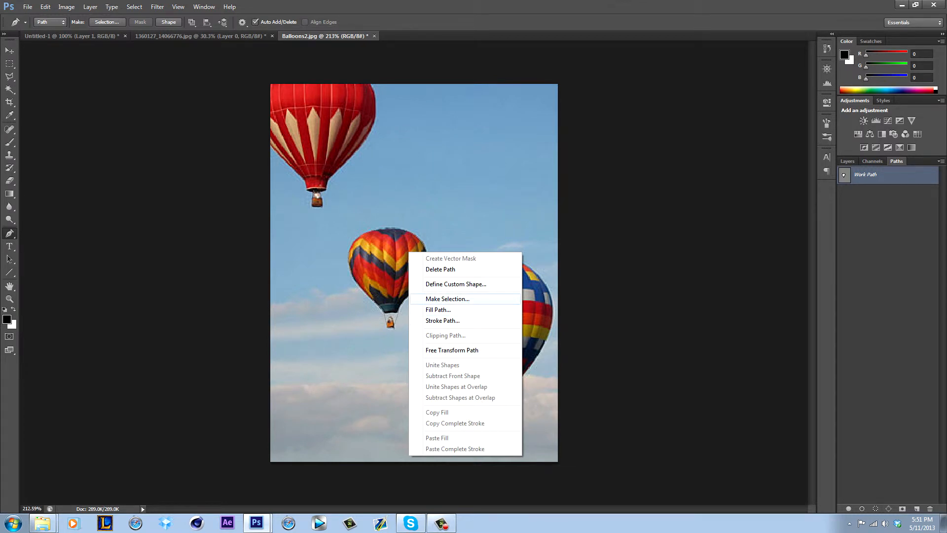
{"action": "key", "text": "Escape"}
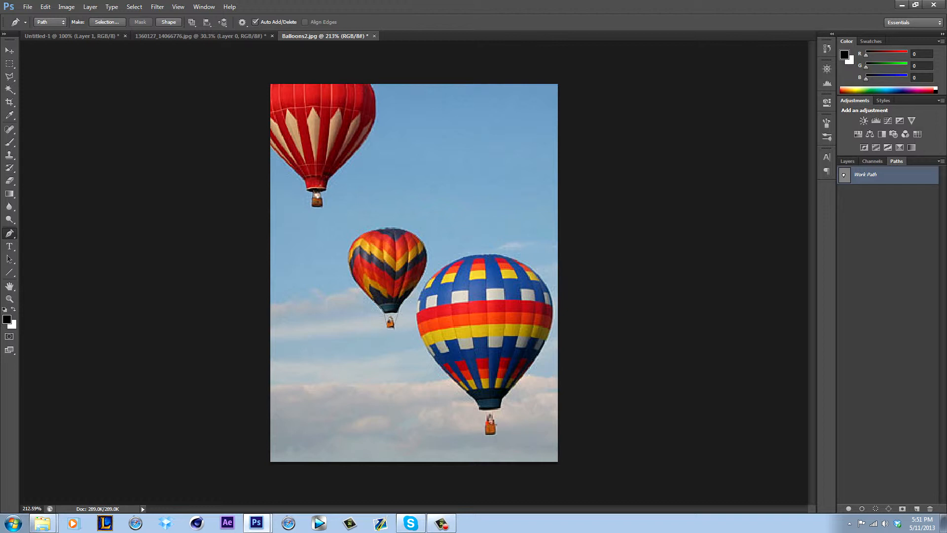
{"action": "right_click", "coordinate": [858, 175]}
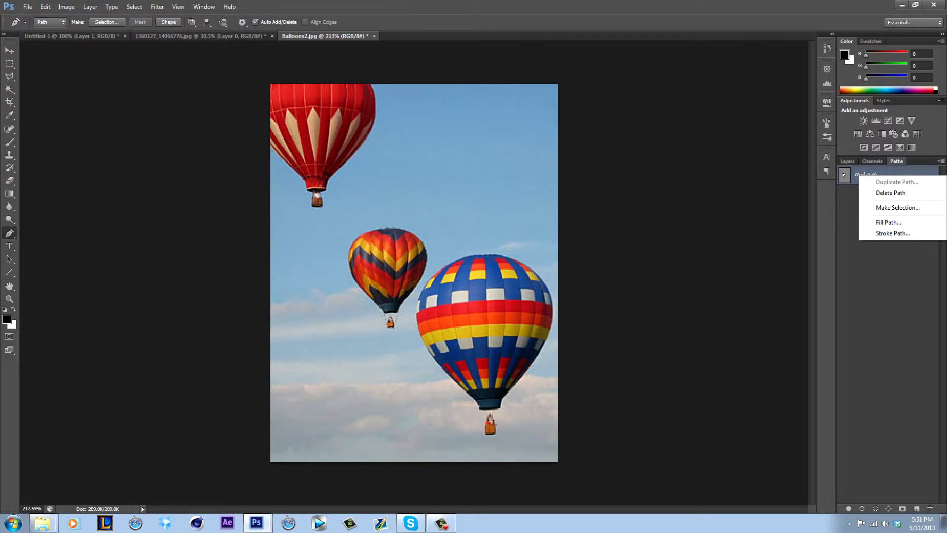
{"action": "key", "text": "Escape"}
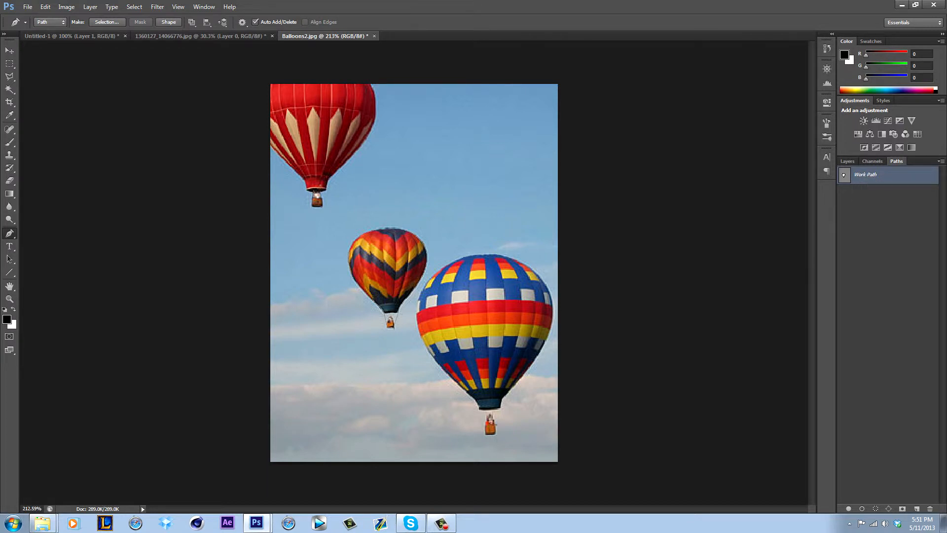
{"action": "left_click", "coordinate": [847, 161]}
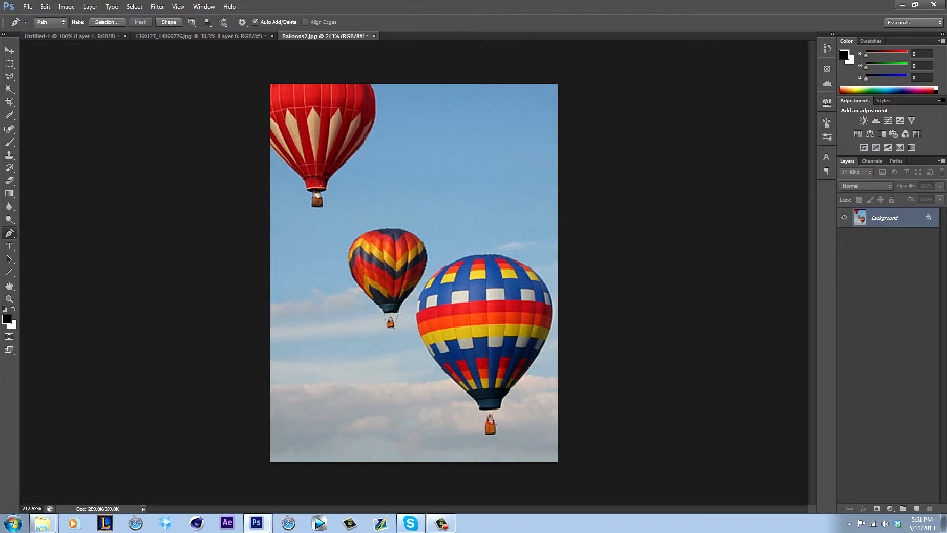
{"action": "left_click", "coordinate": [895, 160]}
{"action": "left_click", "coordinate": [847, 161]}
- Look at the export options for the document, including Paths to Illustrator
{"action": "left_click", "coordinate": [27, 6]}
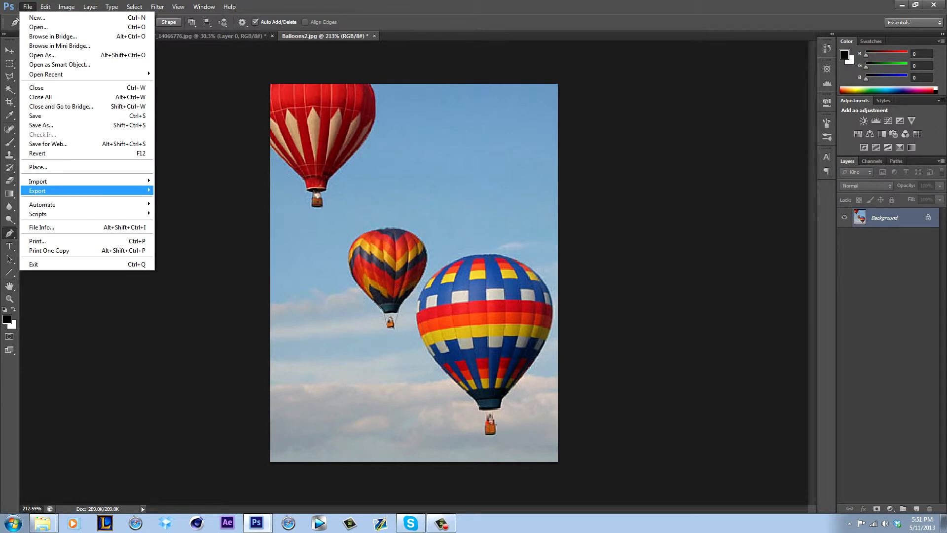
{"action": "mouse_move", "coordinate": [88, 191]}
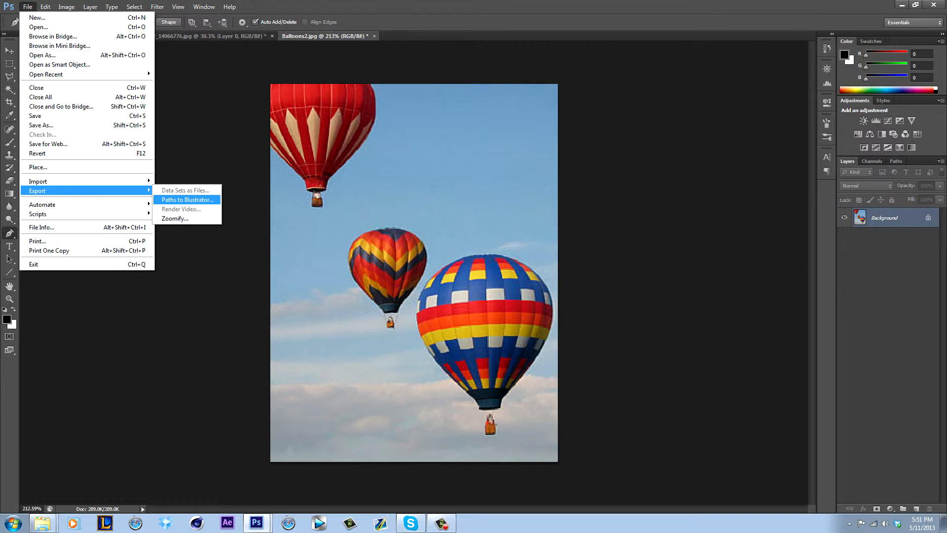
{"action": "key", "text": "Escape"}
- Switch to Cinema 4D and start merging a file, browsing to the paths folder inside C4d in Pictures
{"action": "left_click", "coordinate": [197, 522]}
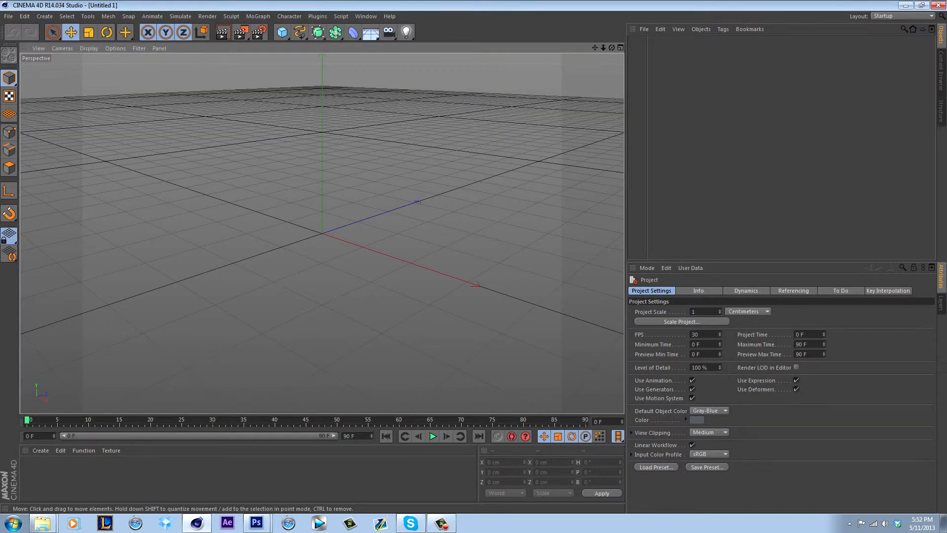
{"action": "left_click", "coordinate": [9, 16]}
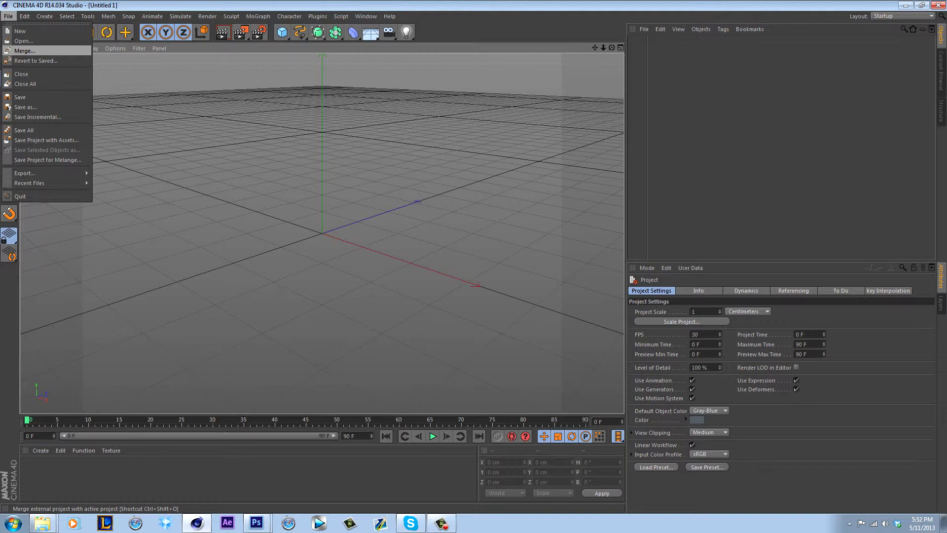
{"action": "left_click", "coordinate": [24, 51]}
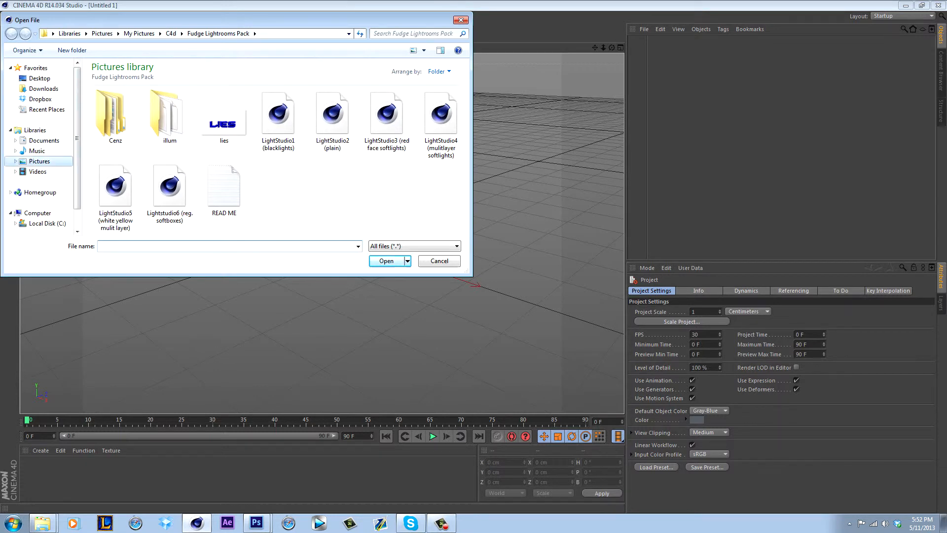
{"action": "left_click", "coordinate": [40, 162]}
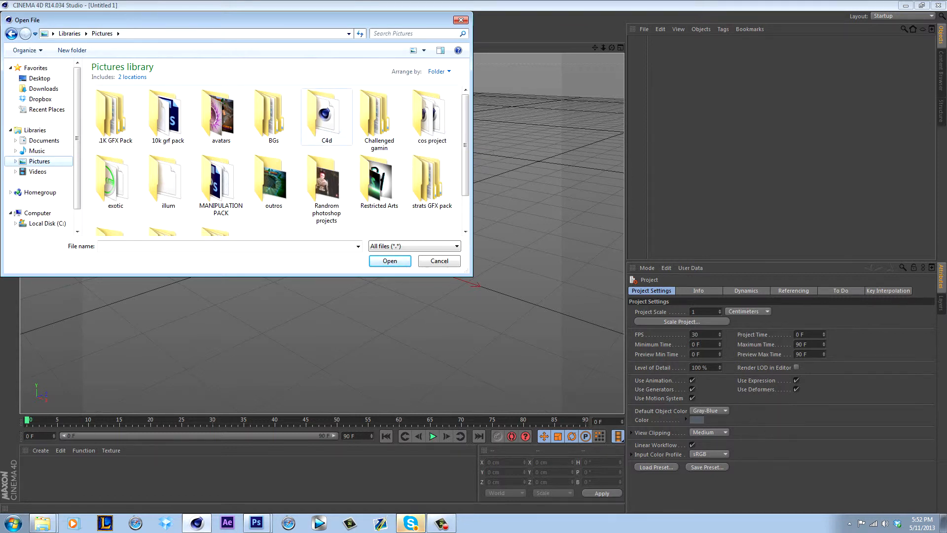
{"action": "double_click", "coordinate": [326, 118]}
{"action": "double_click", "coordinate": [327, 118]}
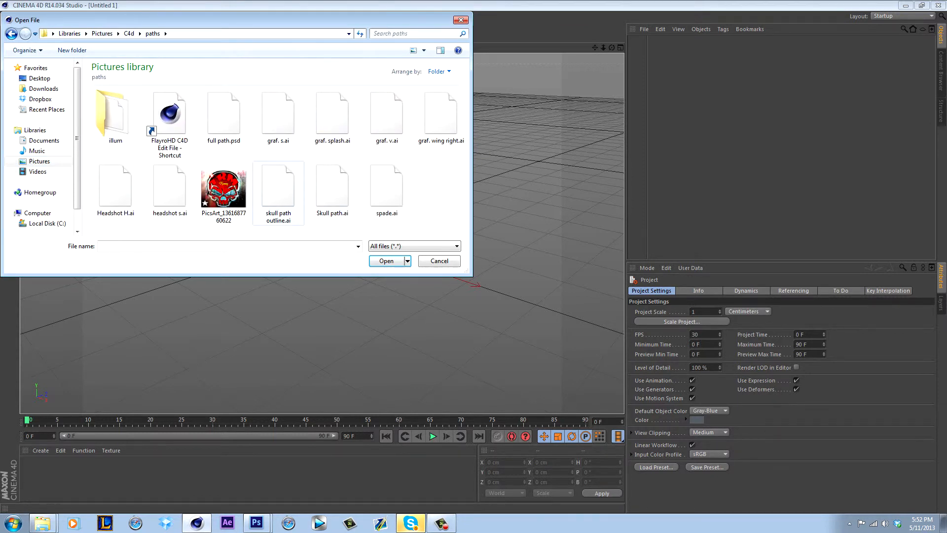
- Merge Skull path.ai into the project, importing it with Connect Splines enabled and the scale in centimeters
{"action": "left_click", "coordinate": [278, 192]}
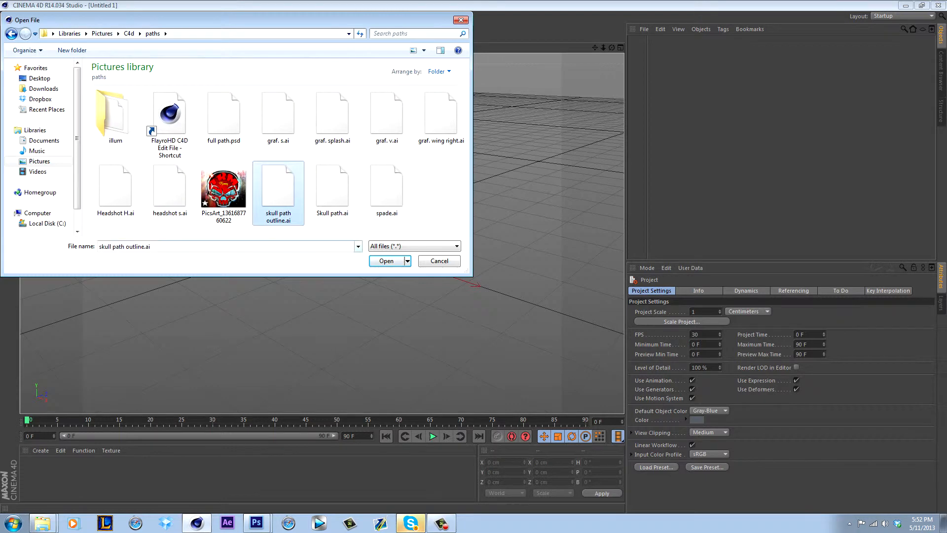
{"action": "left_click", "coordinate": [332, 190]}
{"action": "left_click", "coordinate": [386, 261]}
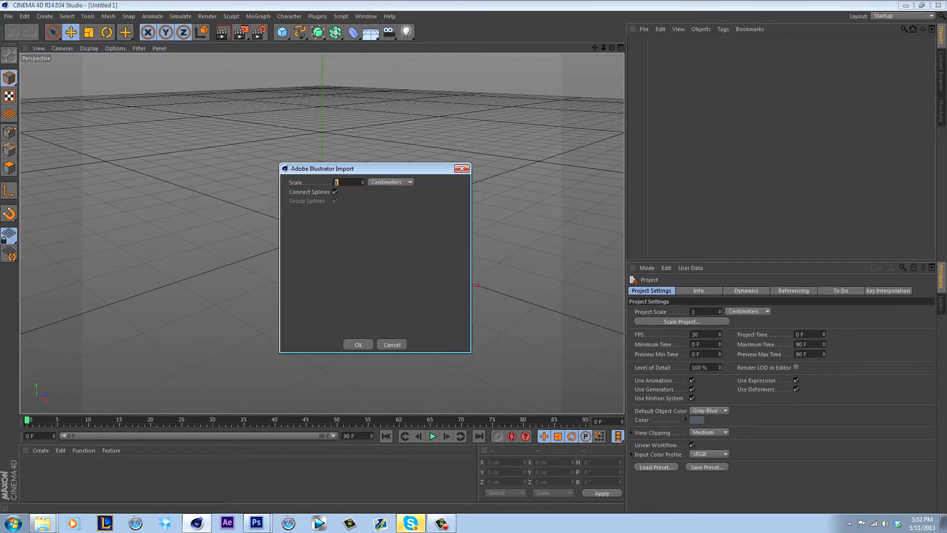
{"action": "left_click", "coordinate": [355, 342]}
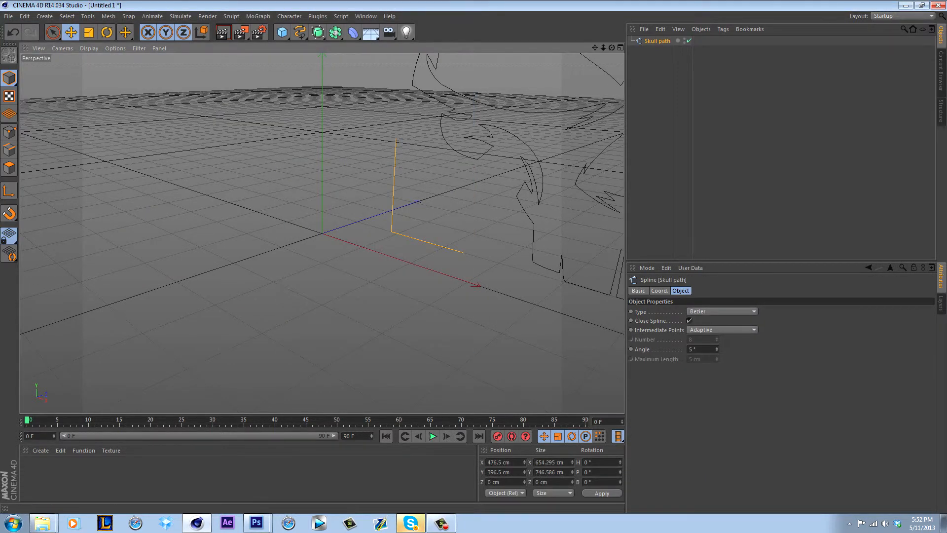
- Orbit the perspective view to examine the imported skull spline from the front, and look over the MoGraph commands
{"action": "mouse_move", "coordinate": [611, 47]}
{"action": "left_mouse_down"}
{"action": "mouse_move", "coordinate": [686, 43]}
{"action": "mouse_move", "coordinate": [405, 47]}
{"action": "mouse_move", "coordinate": [271, 69]}
{"action": "mouse_move", "coordinate": [543, 48]}
{"action": "mouse_move", "coordinate": [622, 155]}
{"action": "left_mouse_up"}
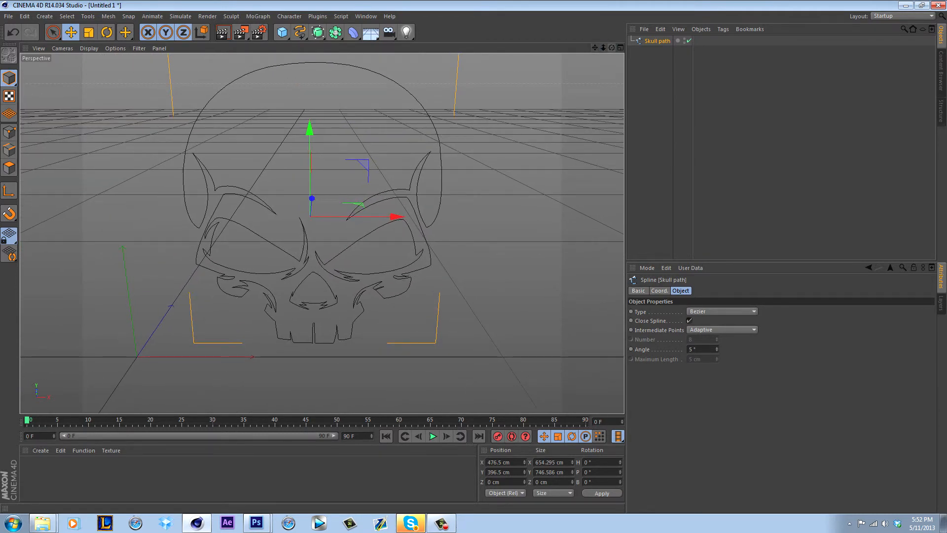
{"action": "left_click_drag", "start_coordinate": [612, 47], "coordinate": [597, 63]}
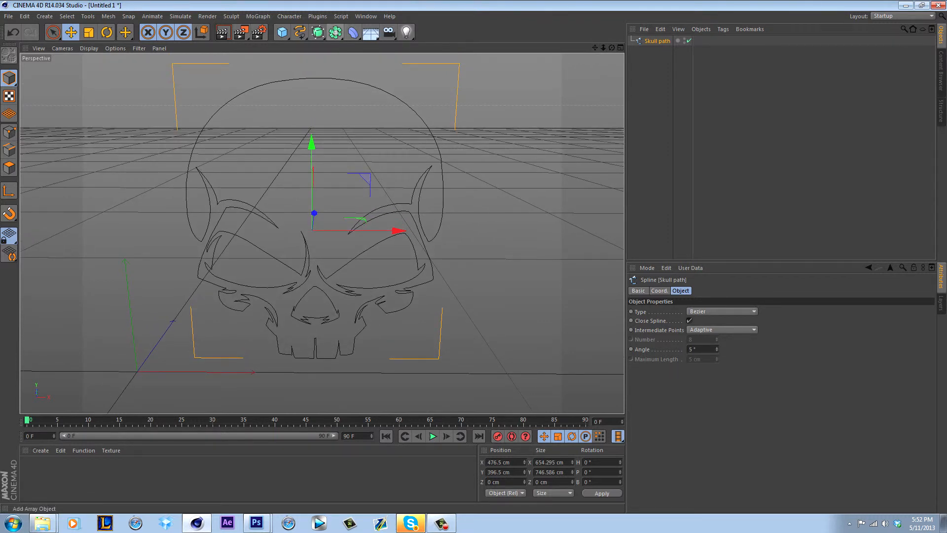
{"action": "left_click", "coordinate": [258, 16]}
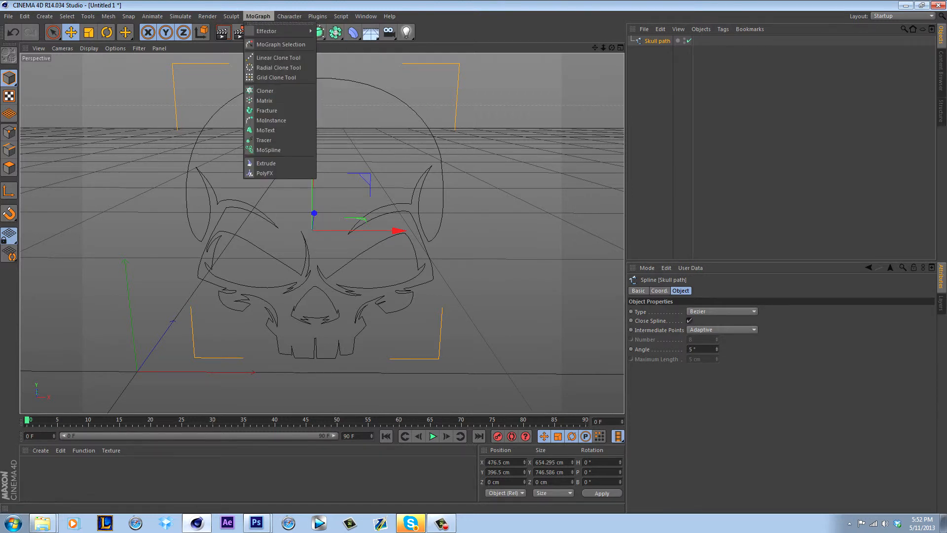
{"action": "left_click", "coordinate": [390, 16]}
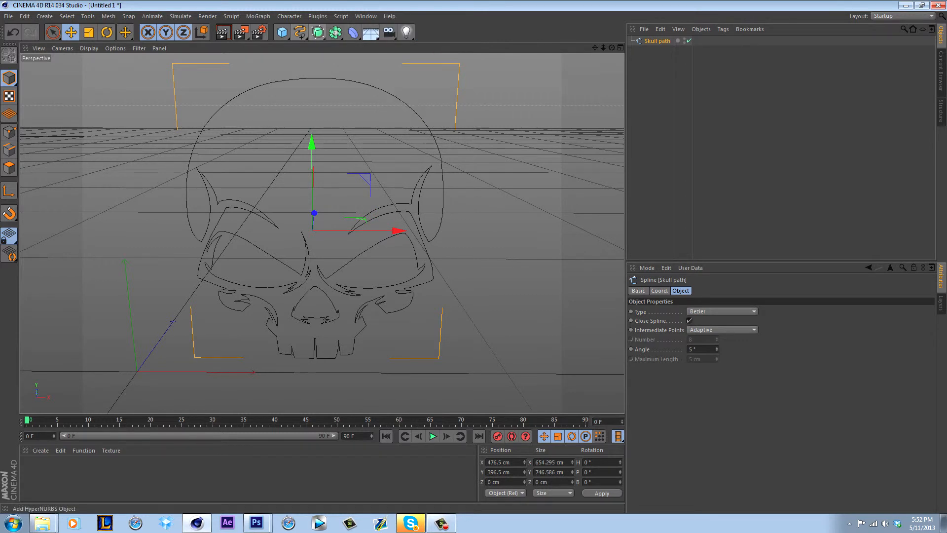
- Extrude the Skull path spline with an Extrude NURBS object, about 136 cm deep along Z
{"action": "left_click_drag", "start_coordinate": [317, 32], "coordinate": [412, 47]}
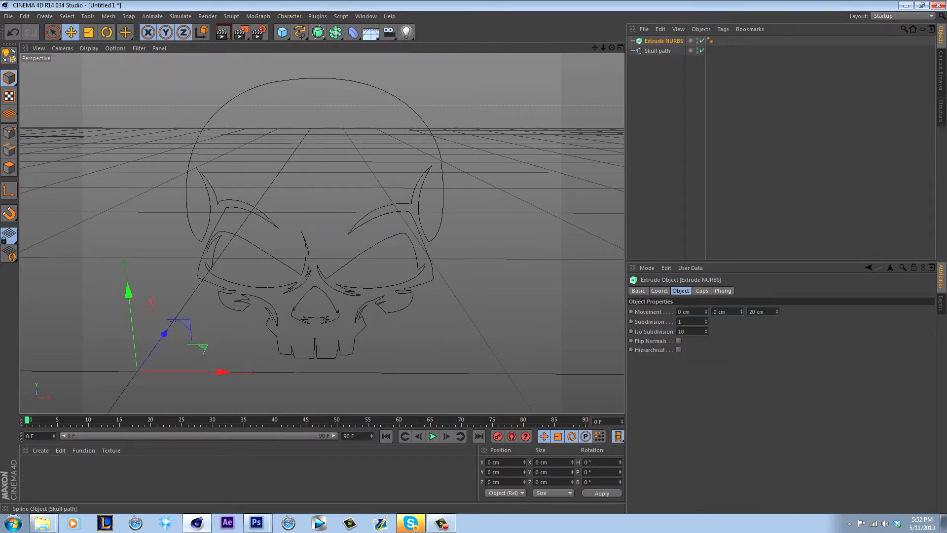
{"action": "left_click", "coordinate": [657, 51]}
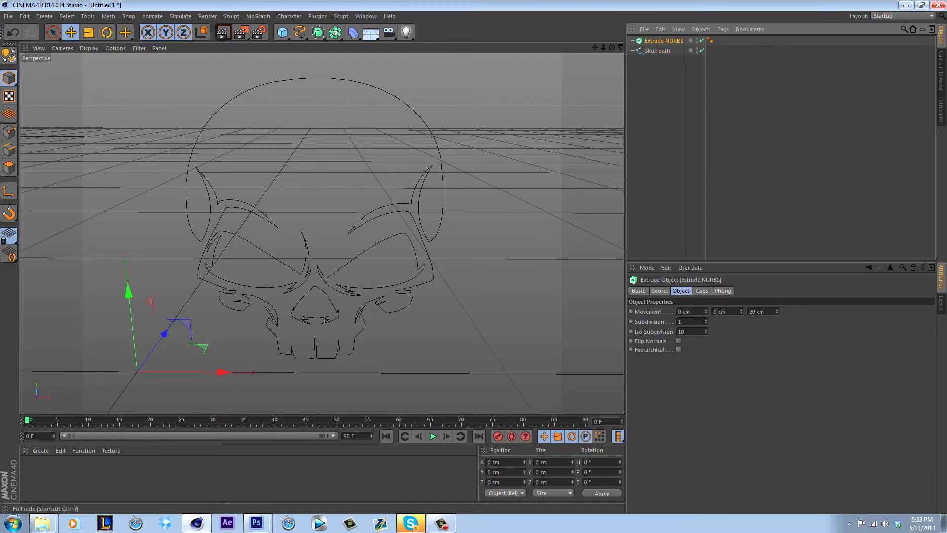
{"action": "left_click", "coordinate": [8, 16]}
{"action": "key", "text": "Escape"}
{"action": "left_click", "coordinate": [656, 50]}
{"action": "left_click_drag", "start_coordinate": [656, 51], "coordinate": [663, 41]}
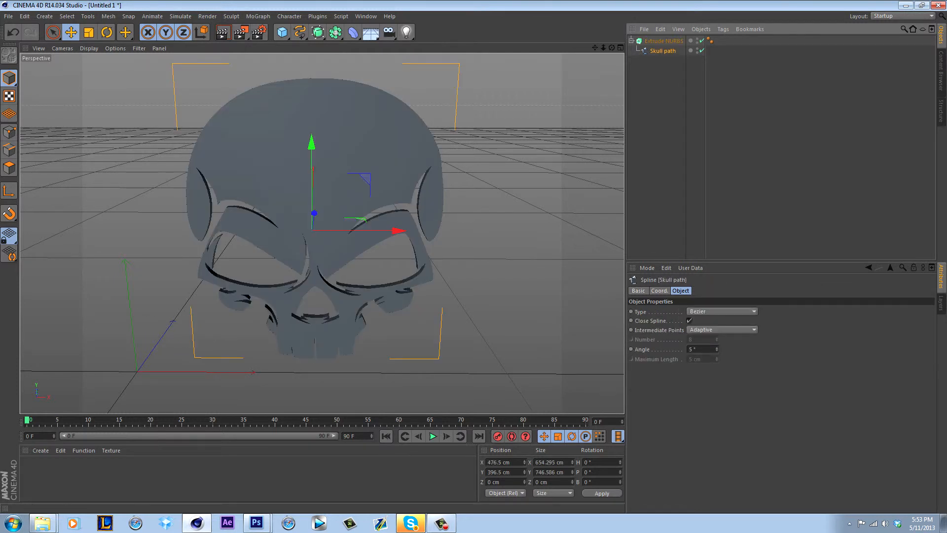
{"action": "left_click", "coordinate": [662, 41]}
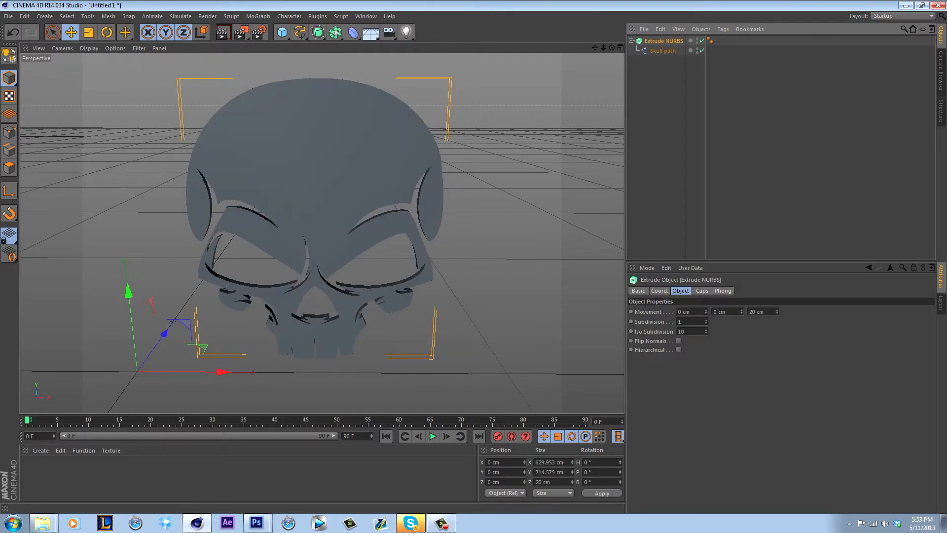
{"action": "left_click_drag", "start_coordinate": [777, 311], "coordinate": [777, 253]}
- Set the extrusion's start and end caps to Fillet Cap, each with a 4 cm radius
{"action": "left_click", "coordinate": [701, 290]}
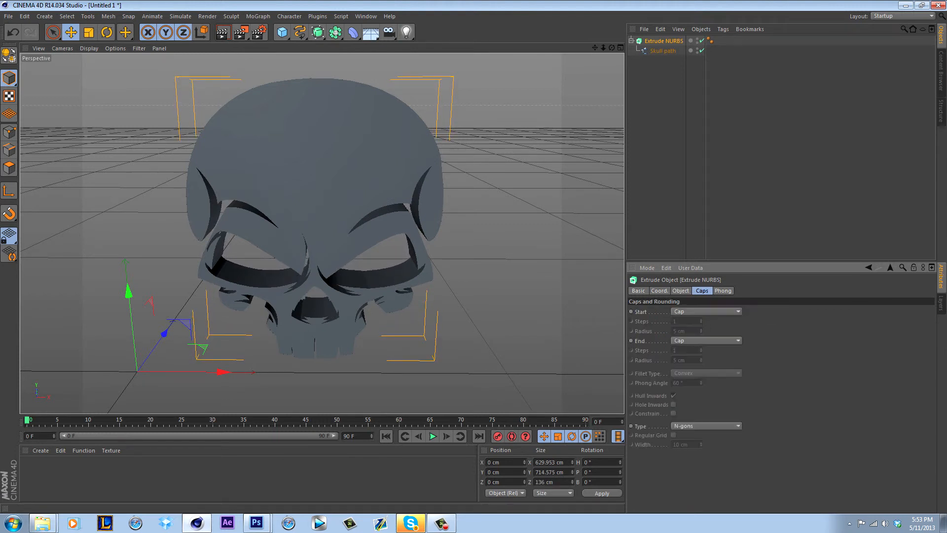
{"action": "left_click", "coordinate": [705, 311]}
{"action": "left_click", "coordinate": [706, 351]}
{"action": "left_click", "coordinate": [706, 340]}
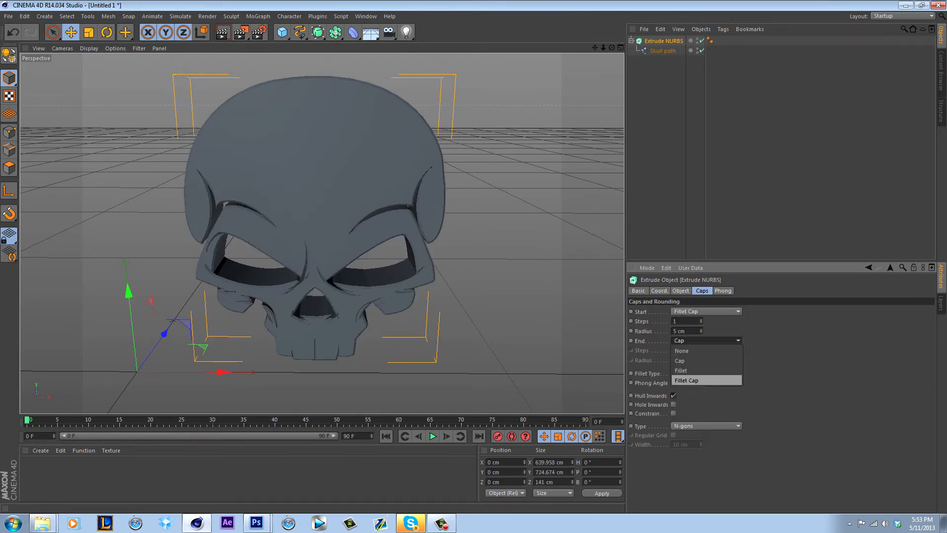
{"action": "left_click", "coordinate": [705, 380]}
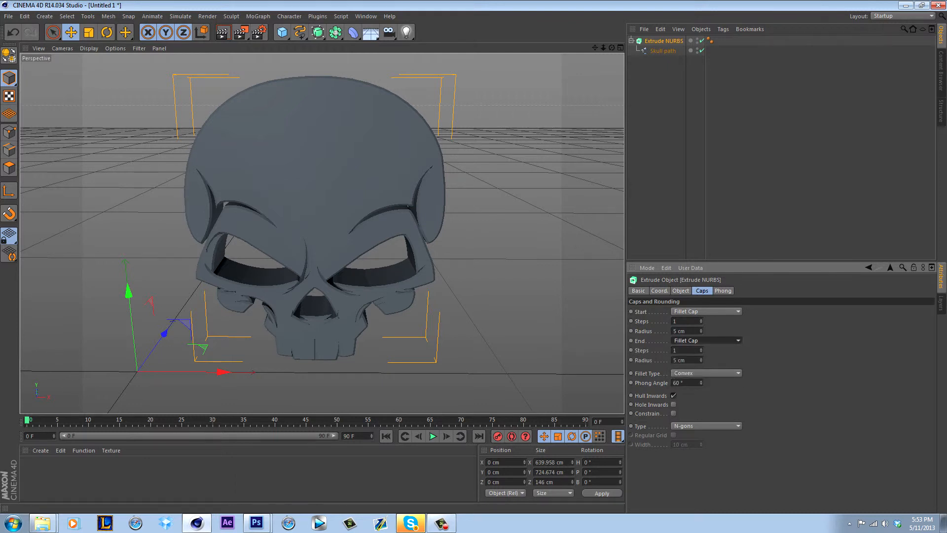
{"action": "left_click", "coordinate": [700, 333]}
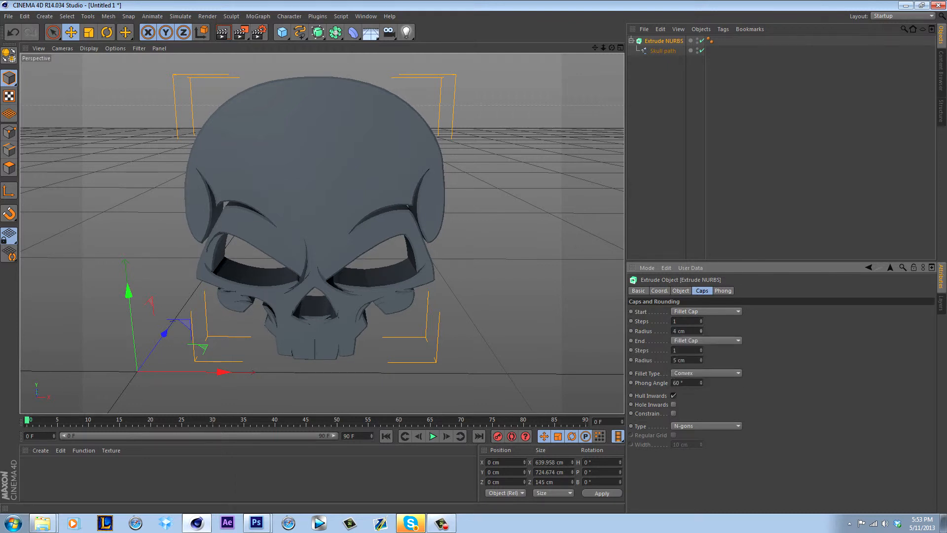
{"action": "left_click", "coordinate": [701, 362]}
- Add a light and move it in front of the skull's upper part, at about X 242, Y 711, Z -154 cm
{"action": "left_click_drag", "start_coordinate": [612, 48], "coordinate": [604, 18]}
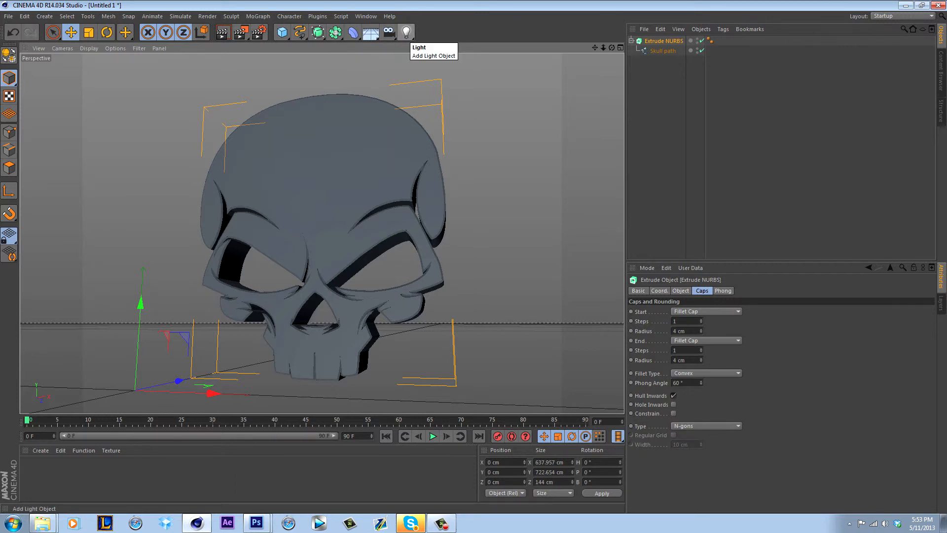
{"action": "left_click", "coordinate": [406, 33]}
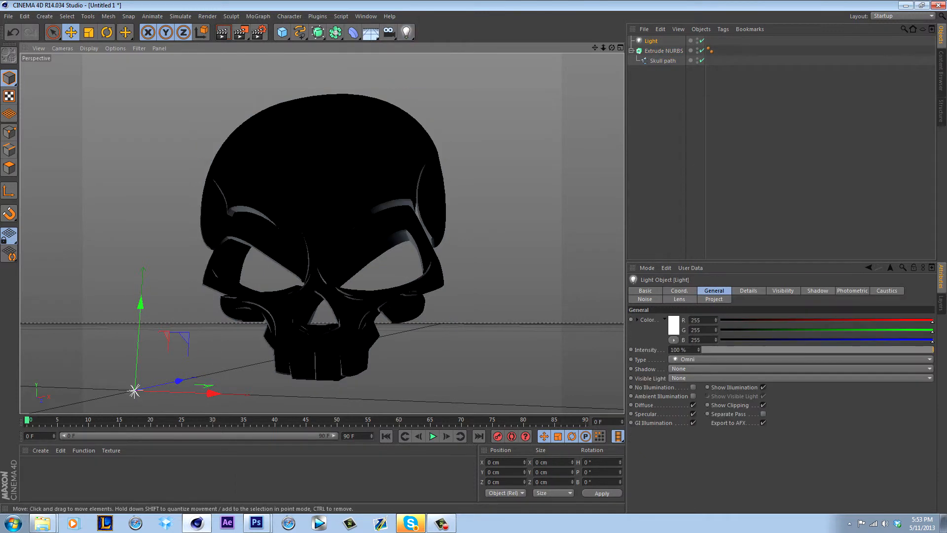
{"action": "left_click_drag", "start_coordinate": [611, 48], "coordinate": [542, 48]}
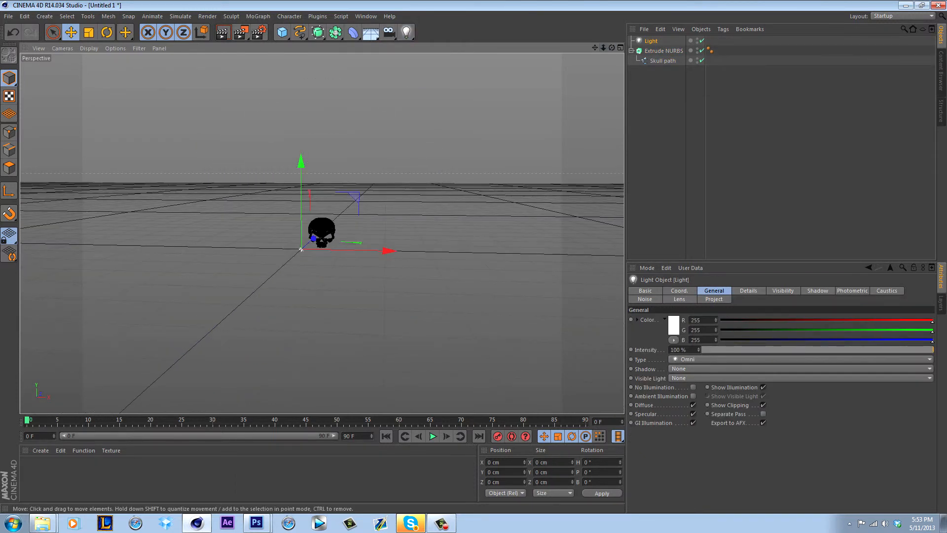
{"action": "left_click_drag", "start_coordinate": [603, 47], "coordinate": [656, 48]}
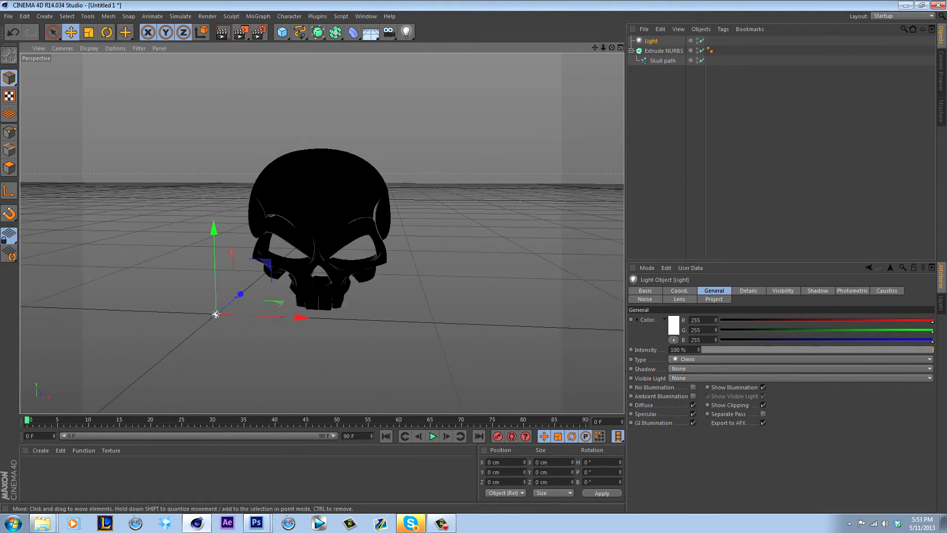
{"action": "left_click_drag", "start_coordinate": [241, 293], "coordinate": [199, 160]}
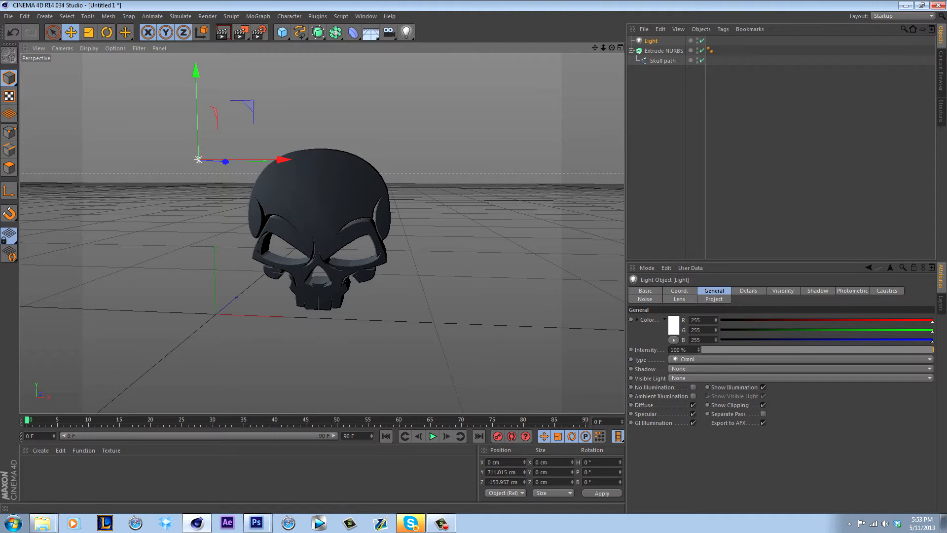
{"action": "left_click_drag", "start_coordinate": [611, 47], "coordinate": [642, 47]}
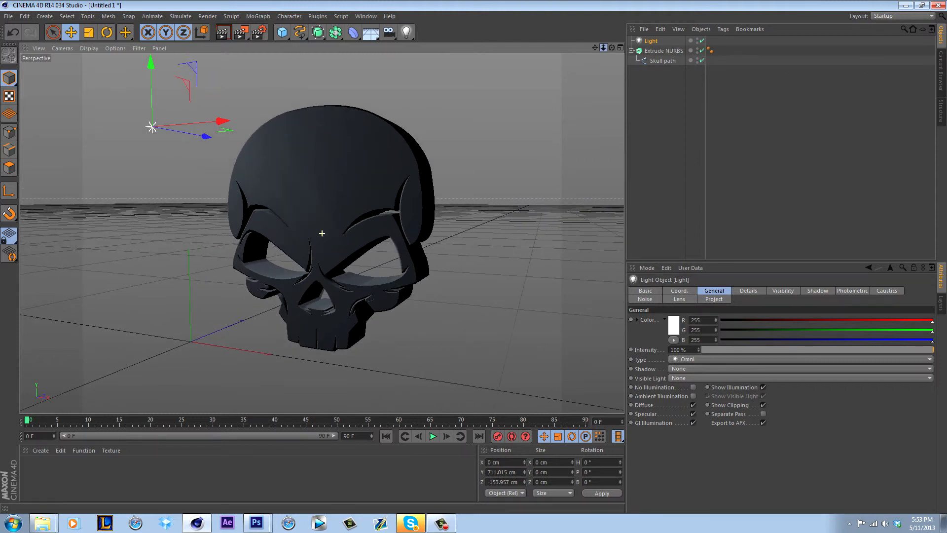
{"action": "left_click_drag", "start_coordinate": [225, 123], "coordinate": [293, 121]}
- Create a new material, open it for editing and change its preview shape to Double Torus
{"action": "double_click", "coordinate": [212, 471]}
{"action": "double_click", "coordinate": [31, 467]}
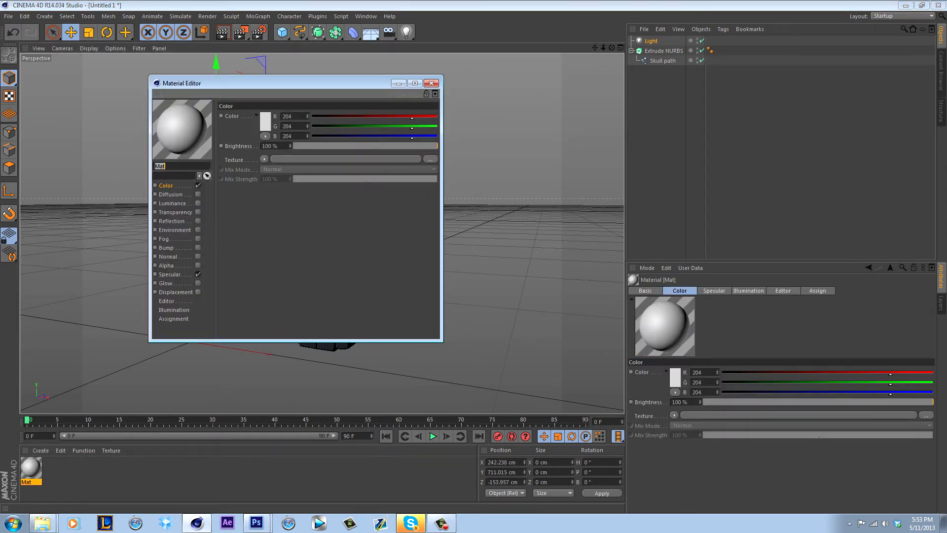
{"action": "key", "text": "Escape"}
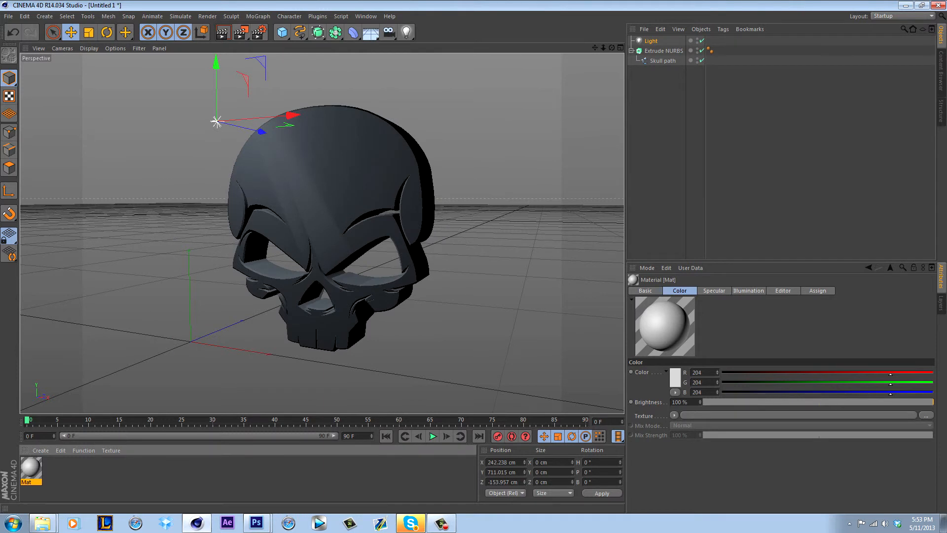
{"action": "key", "text": "Delete"}
{"action": "key", "text": "ctrl+n"}
{"action": "double_click", "coordinate": [30, 467]}
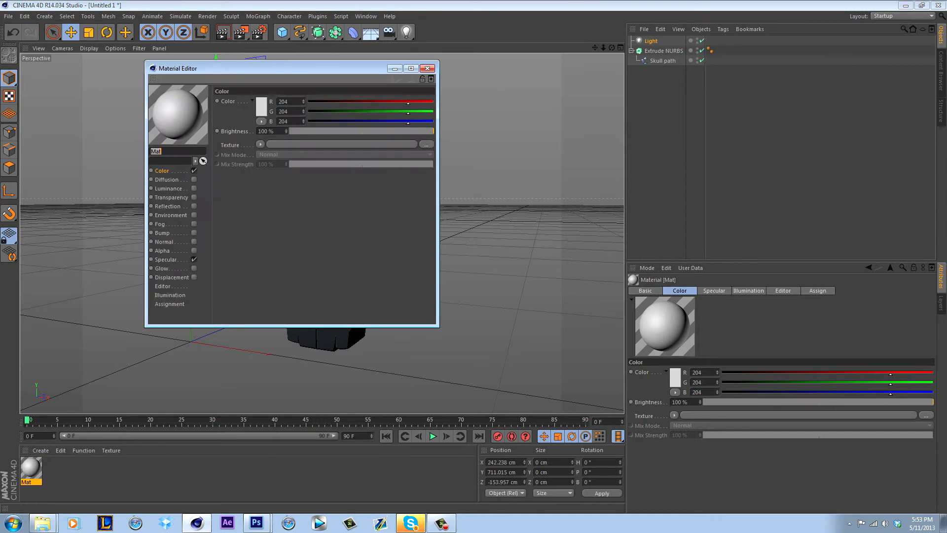
{"action": "right_click", "coordinate": [189, 110]}
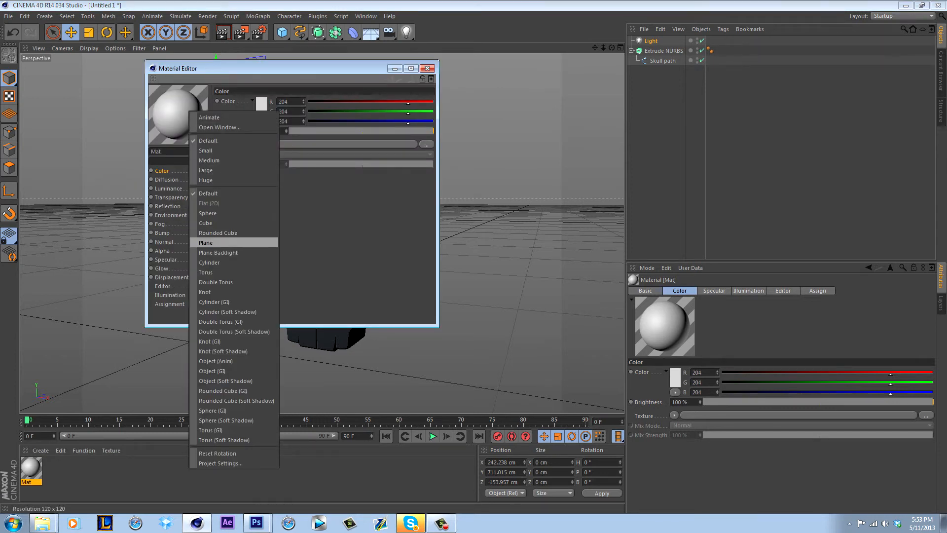
{"action": "left_click", "coordinate": [215, 282]}
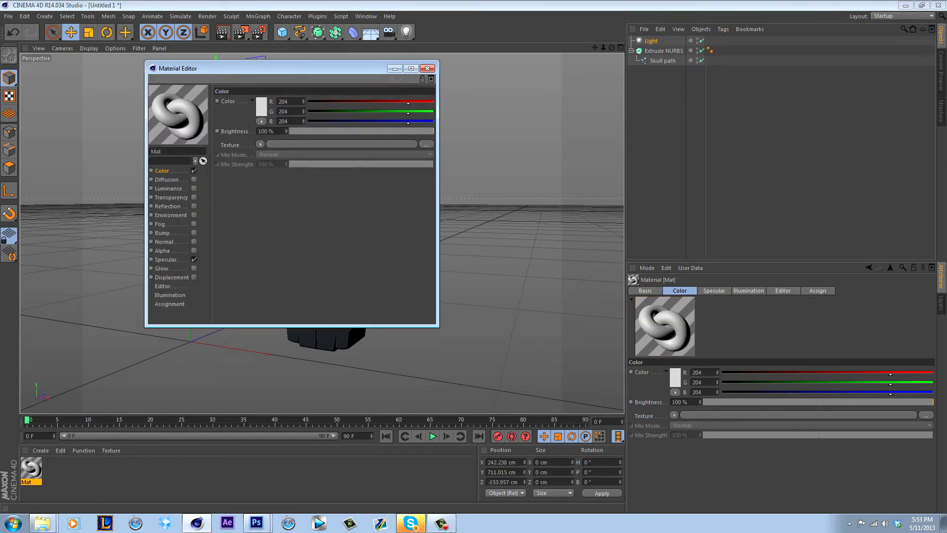
- Enable the material's reflection with a Fresnel texture, 29% brightness and 28% mix strength
{"action": "left_click", "coordinate": [194, 206]}
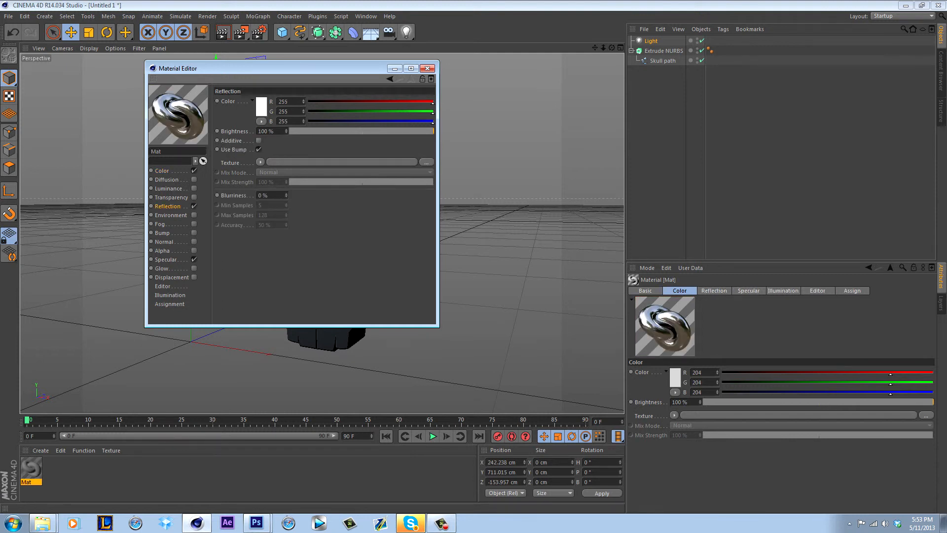
{"action": "left_click", "coordinate": [259, 161]}
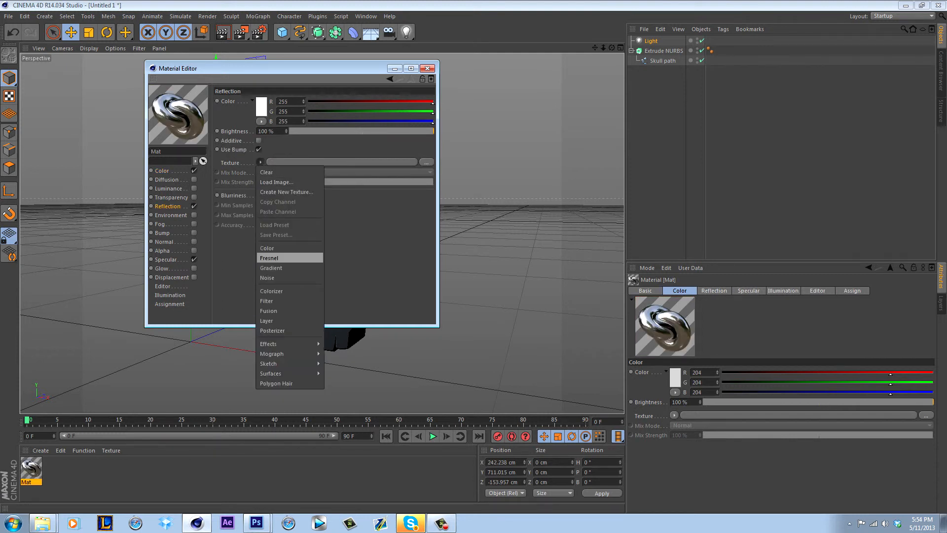
{"action": "left_click", "coordinate": [269, 258]}
{"action": "left_click", "coordinate": [331, 131]}
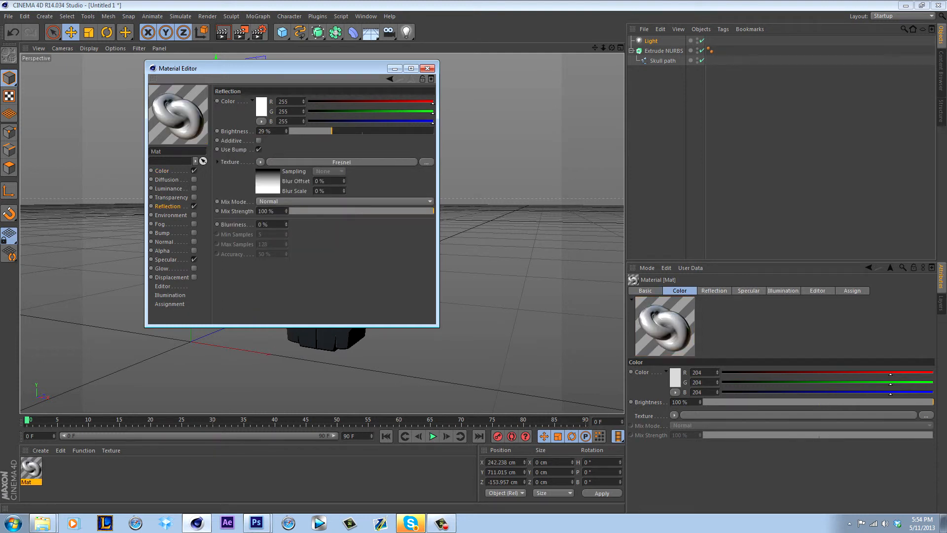
{"action": "left_click", "coordinate": [330, 210]}
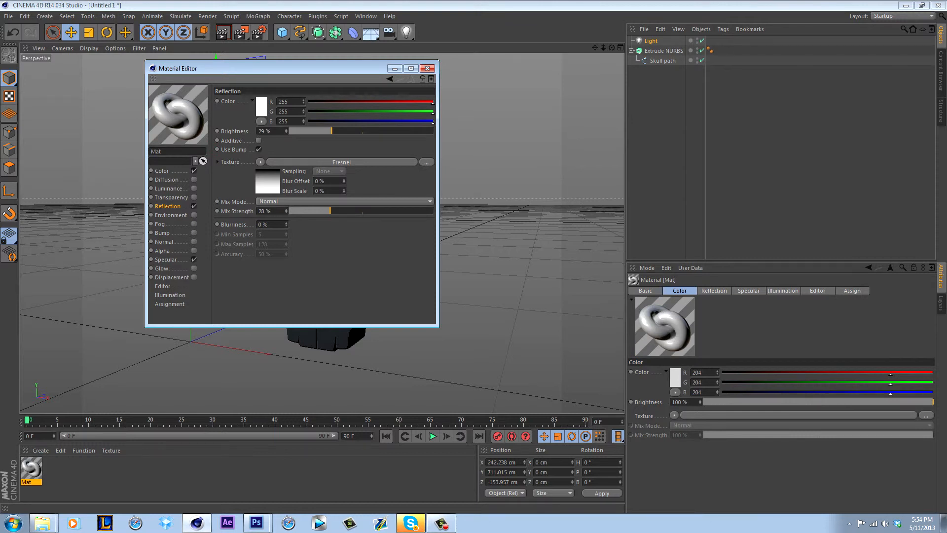
- Set the material's color to pure red (R 255, G 0, B 0) and finish editing it
{"action": "left_click", "coordinate": [162, 170]}
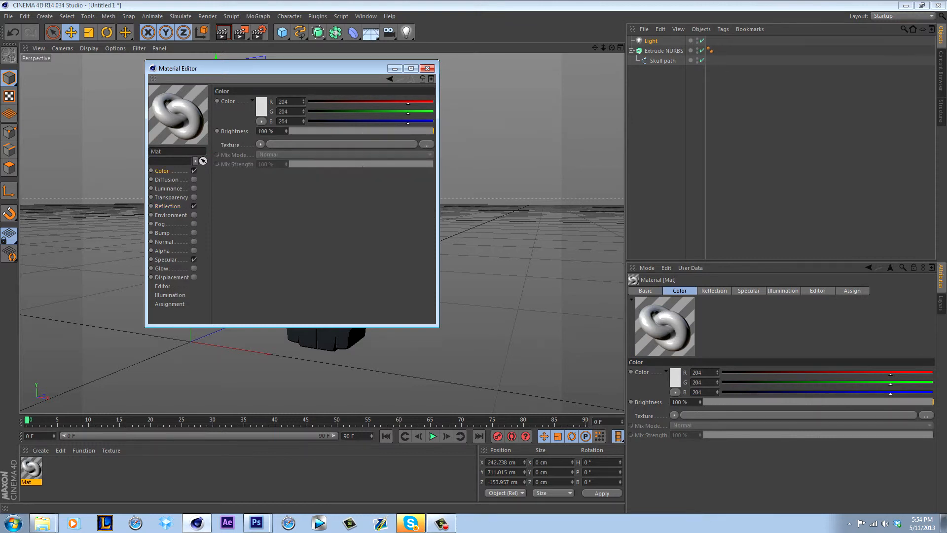
{"action": "left_click_drag", "start_coordinate": [408, 102], "coordinate": [309, 111]}
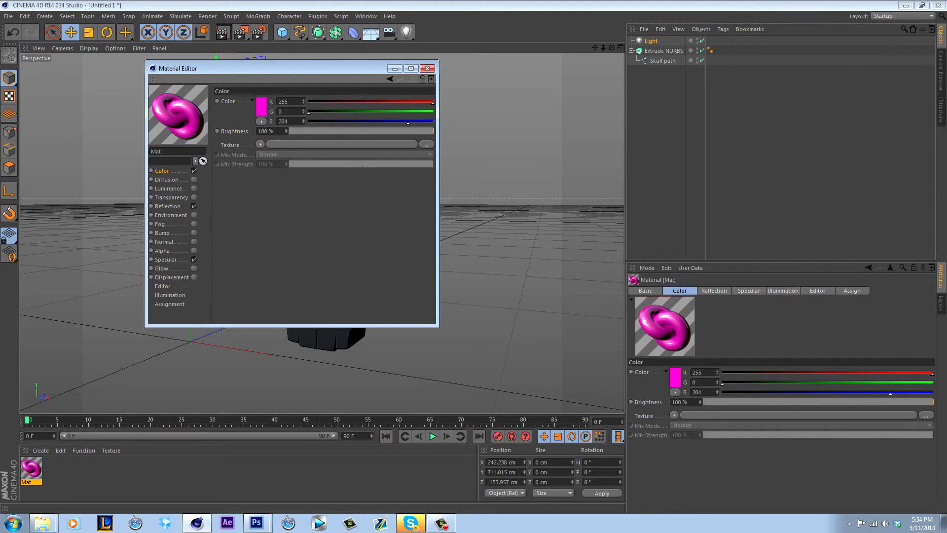
{"action": "left_click_drag", "start_coordinate": [408, 121], "coordinate": [308, 121]}
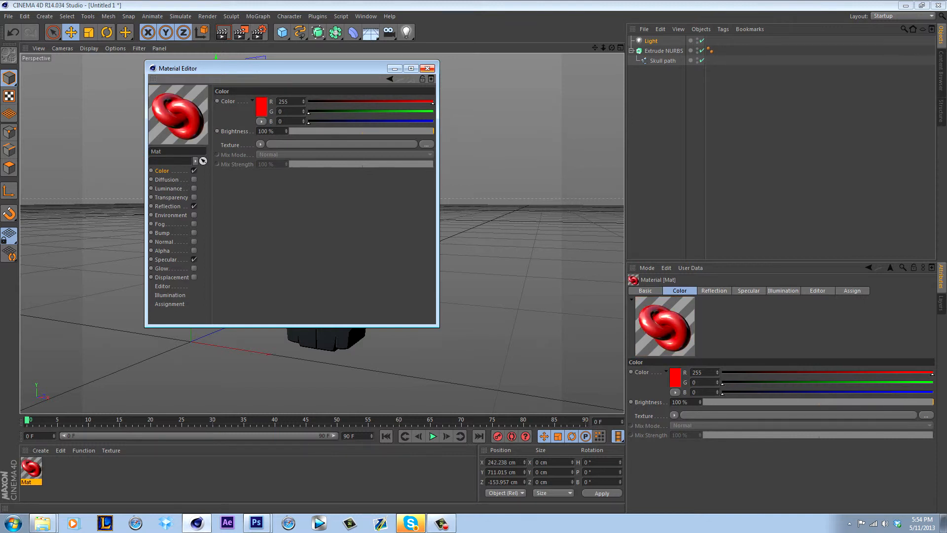
{"action": "left_click", "coordinate": [427, 68]}
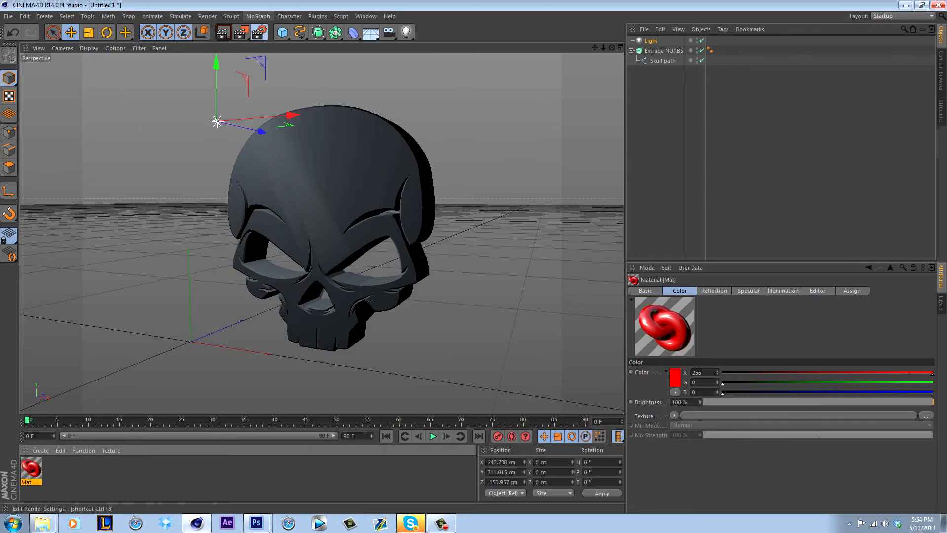
- Add the Ambient Occlusion and Global Illumination effects to the render settings
{"action": "left_click", "coordinate": [259, 32]}
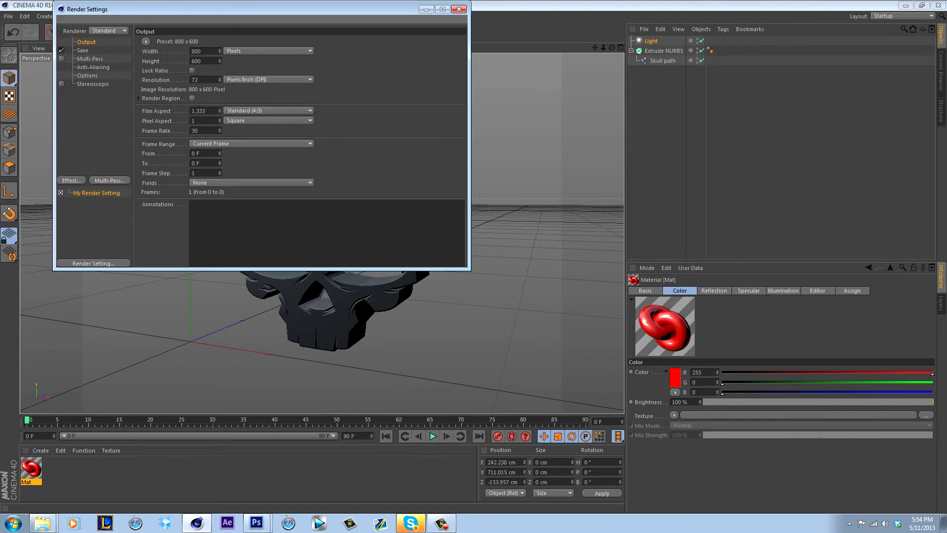
{"action": "left_click", "coordinate": [72, 180]}
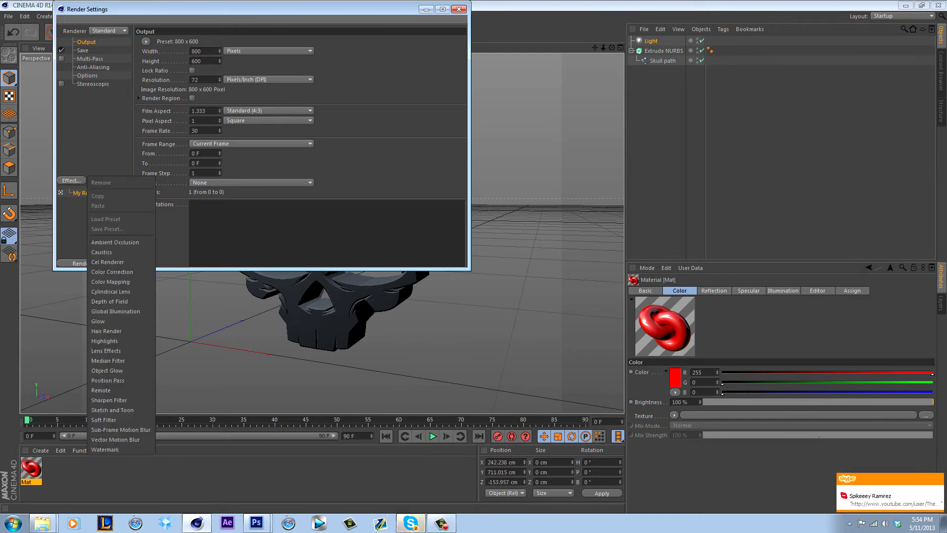
{"action": "left_click", "coordinate": [115, 242]}
{"action": "left_click", "coordinate": [71, 180]}
{"action": "left_click", "coordinate": [116, 310]}
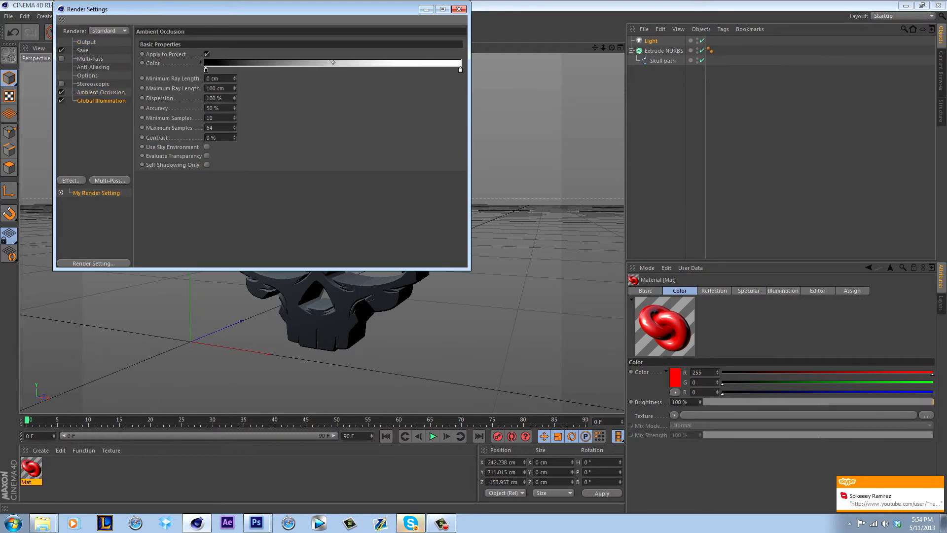
{"action": "left_click", "coordinate": [459, 9]}
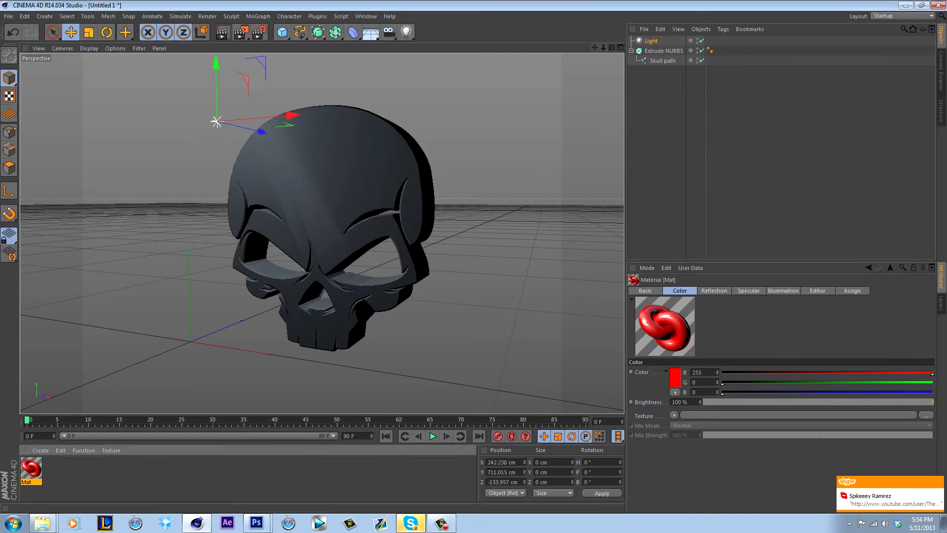
- Apply the red material to the extruded skull and render the perspective view
{"action": "scroll", "coordinate": [322, 233], "scroll_direction": "up", "scroll_amount": 3}
{"action": "scroll", "coordinate": [322, 233], "scroll_direction": "down", "scroll_amount": 2}
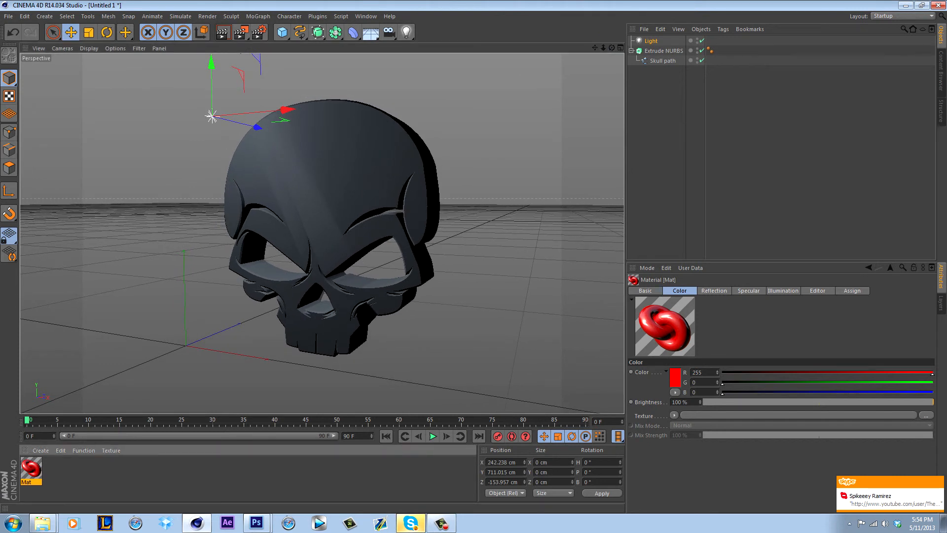
{"action": "left_click_drag", "start_coordinate": [31, 468], "coordinate": [322, 207]}
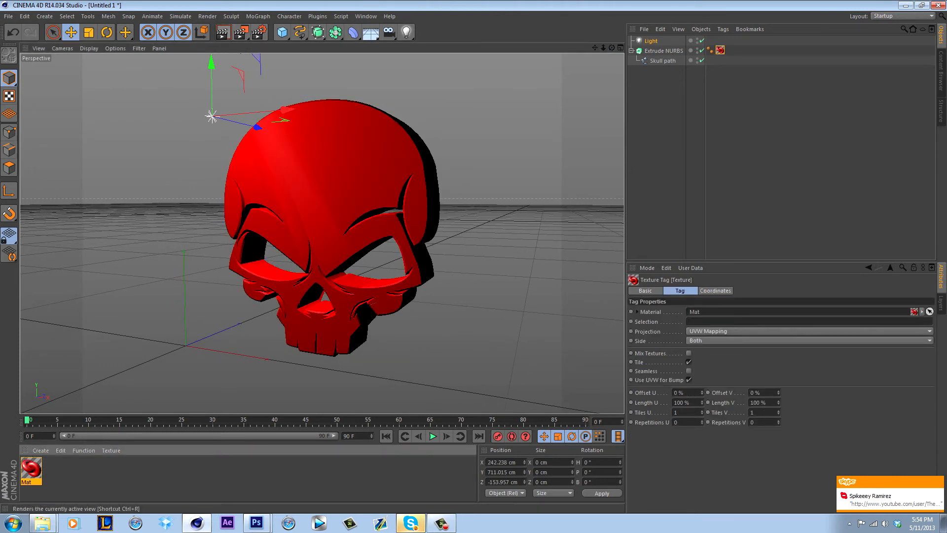
{"action": "left_click", "coordinate": [223, 33]}
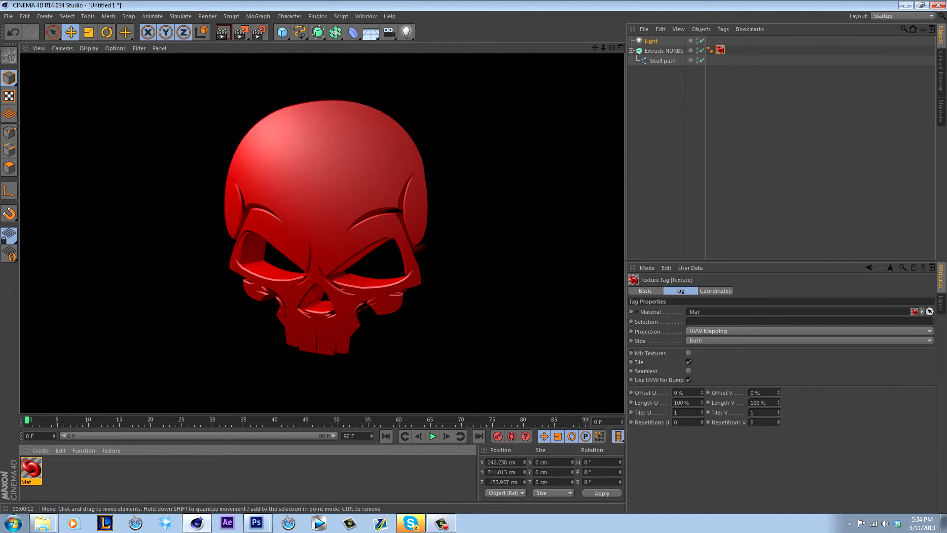
{"action": "left_click", "coordinate": [304, 192]}
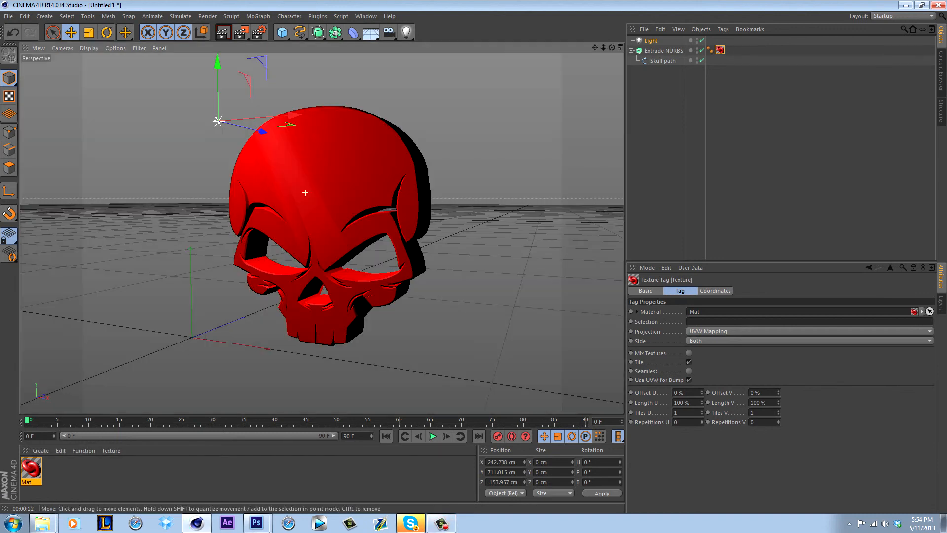
- Add a Floor object to the scene beneath the extruded skull
{"action": "left_click_drag", "start_coordinate": [439, 232], "coordinate": [486, 202], "text": "alt"}
{"action": "left_click_drag", "start_coordinate": [322, 233], "coordinate": [197, 277], "text": "alt"}
{"action": "left_click", "coordinate": [370, 32]}
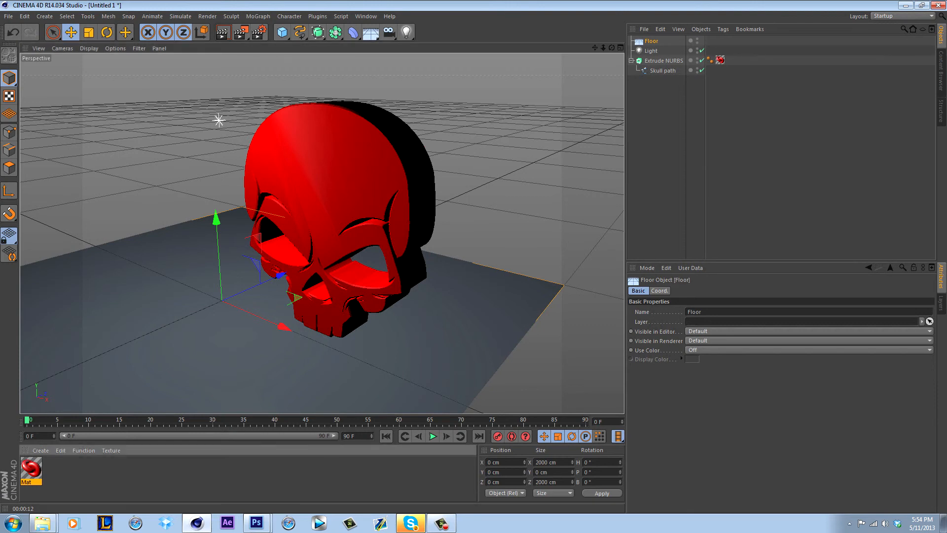
{"action": "double_click", "coordinate": [31, 468]}
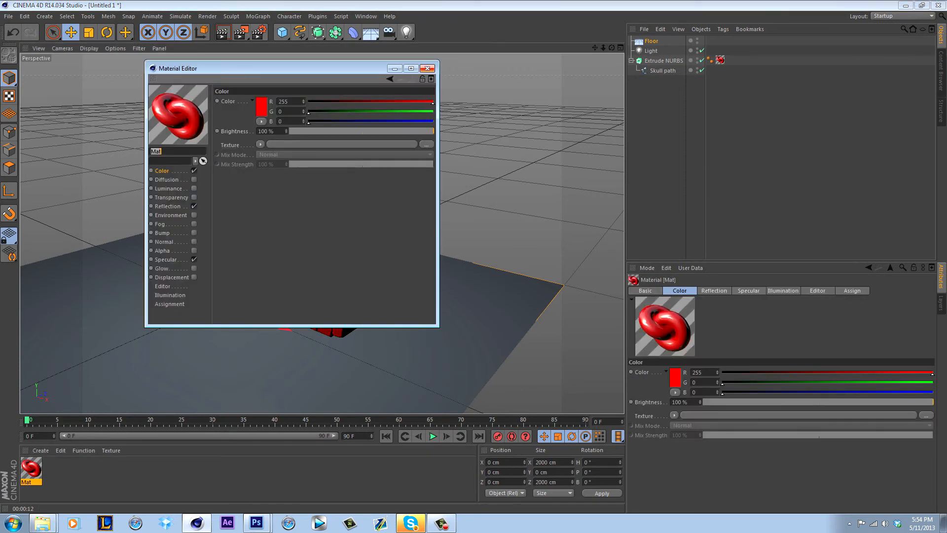
{"action": "left_click", "coordinate": [427, 68]}
{"action": "key", "text": "ctrl+c"}
{"action": "key", "text": "ctrl+v"}
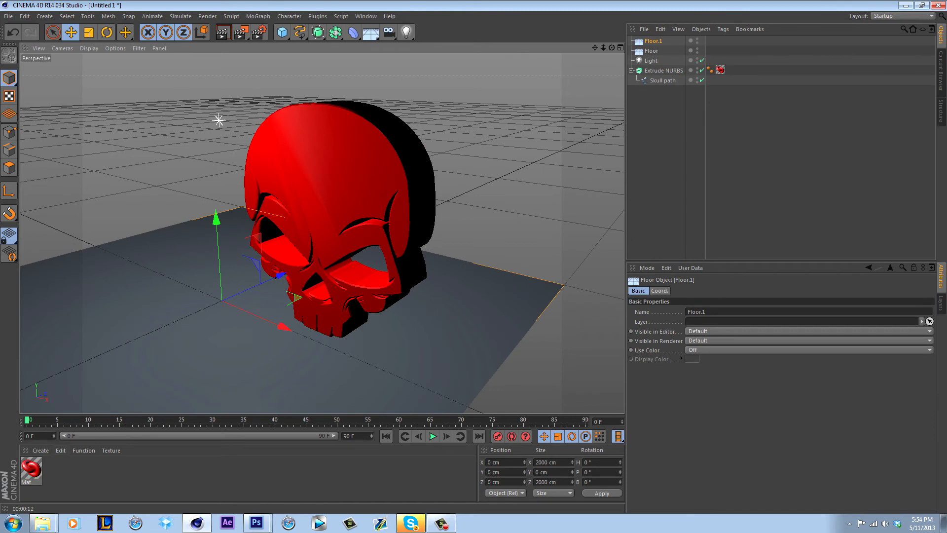
{"action": "key", "text": "Delete"}
- Duplicate the red material in the material list
{"action": "left_click", "coordinate": [31, 468]}
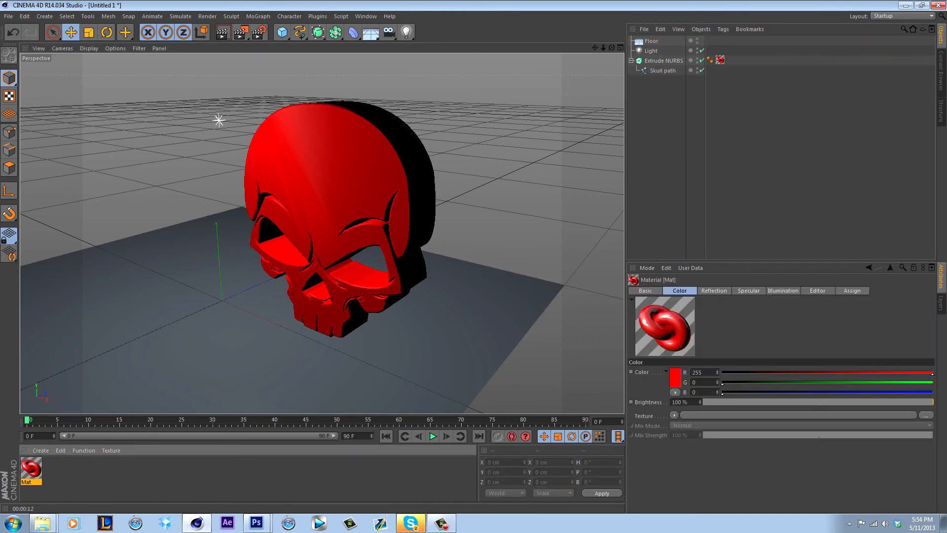
{"action": "key", "text": "ctrl+c"}
{"action": "key", "text": "ctrl+v"}
- Set the duplicated material's color to light gray (R 213, G 212, B 211) and finish editing it
{"action": "double_click", "coordinate": [31, 468]}
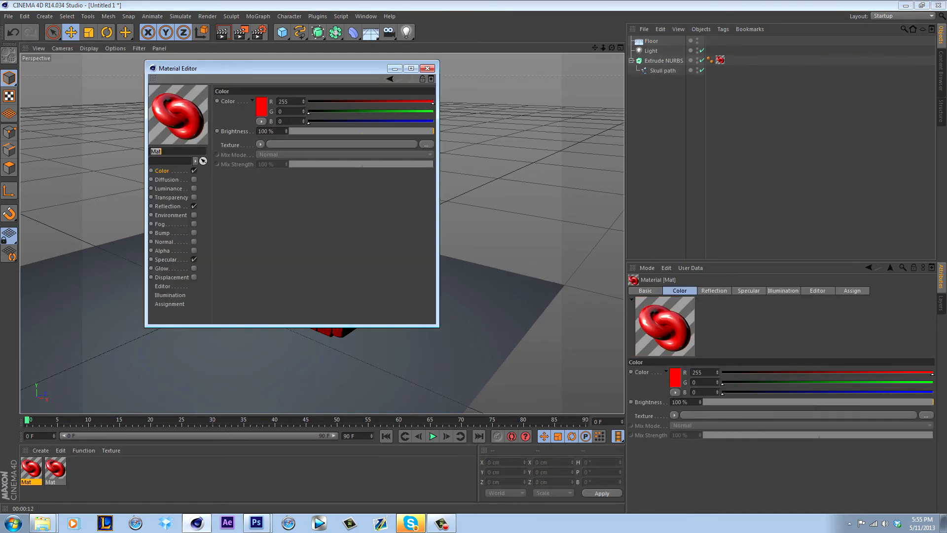
{"action": "left_click_drag", "start_coordinate": [433, 102], "coordinate": [411, 102]}
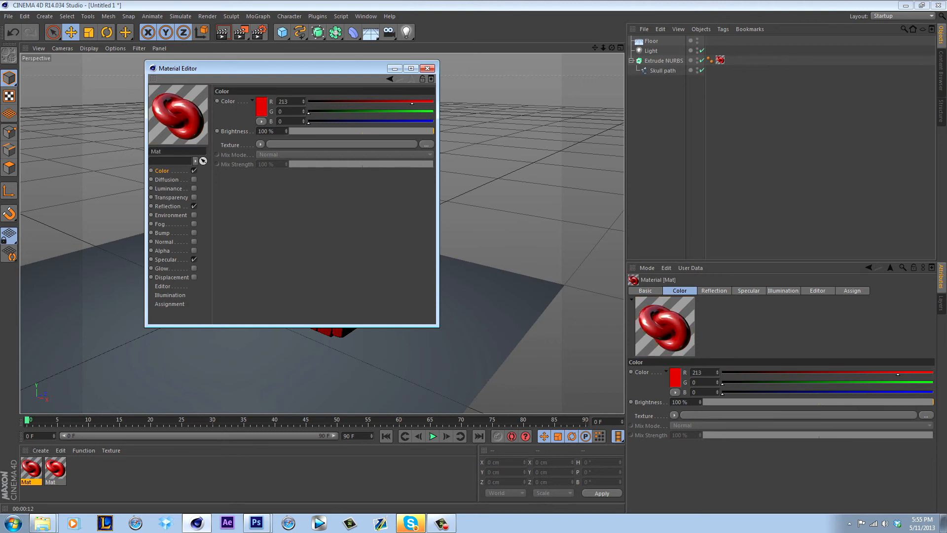
{"action": "left_click", "coordinate": [412, 111]}
{"action": "left_click", "coordinate": [411, 122]}
{"action": "left_click", "coordinate": [427, 68]}
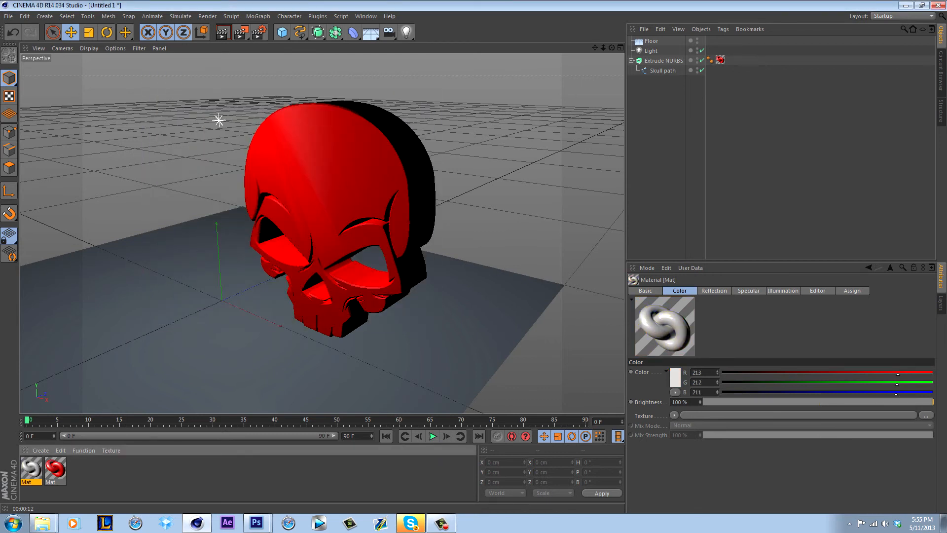
- Apply the light gray material to the floor and render the perspective view
{"action": "left_click_drag", "start_coordinate": [31, 468], "coordinate": [197, 345]}
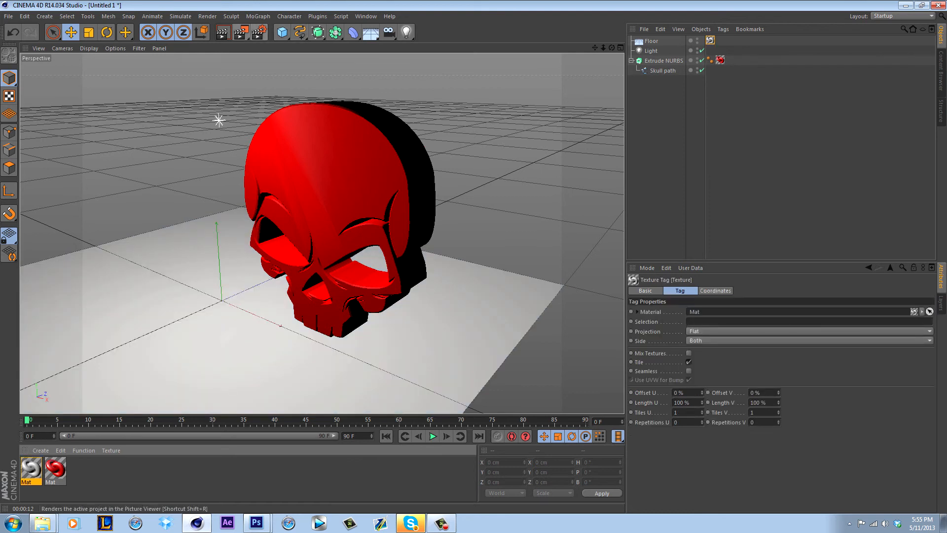
{"action": "left_click", "coordinate": [223, 32]}
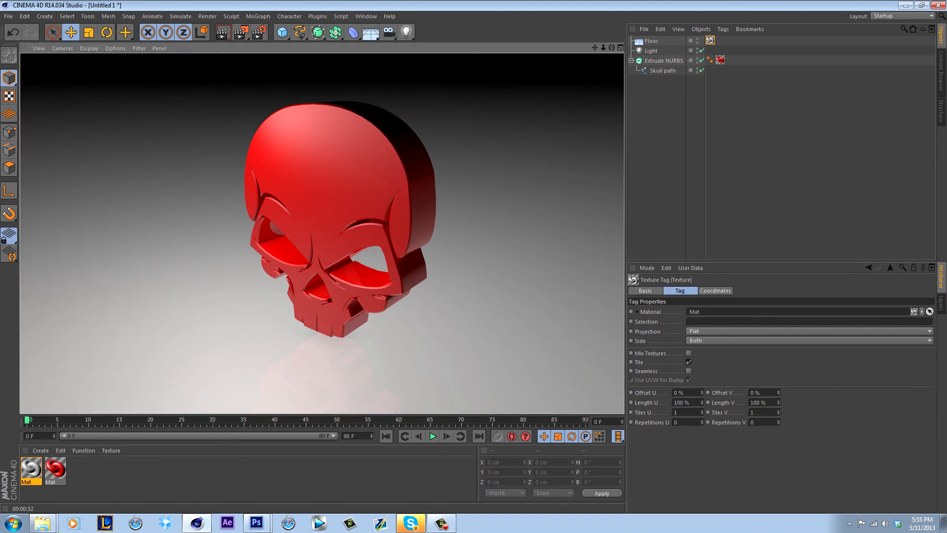
{"action": "key", "text": "a"}
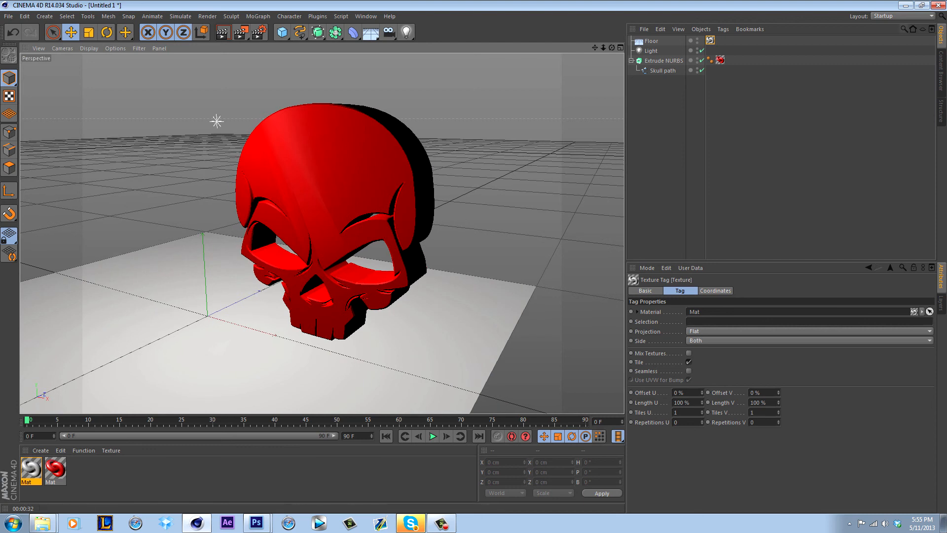
- Quit Cinema 4D without saving the project and return to the balloon image in Photoshop
{"action": "left_click", "coordinate": [938, 5]}
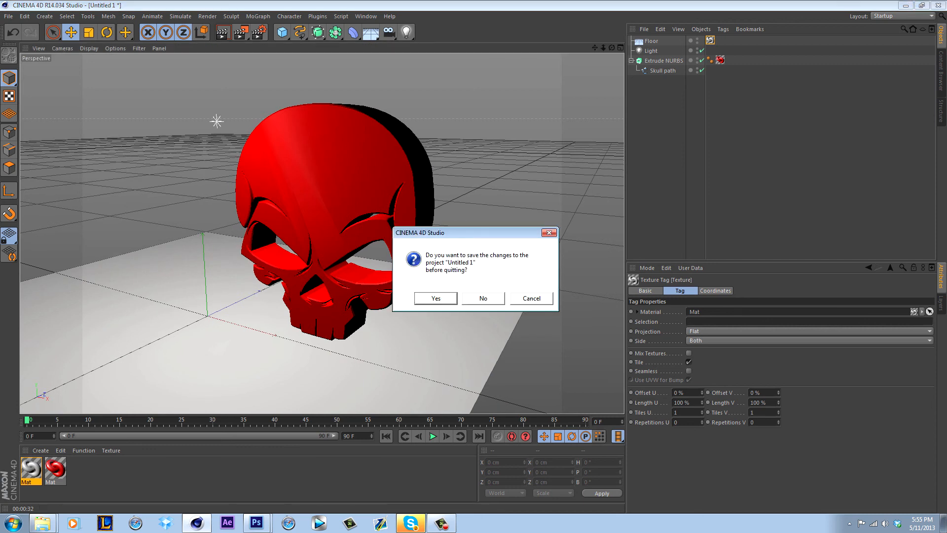
{"action": "key", "text": "n"}
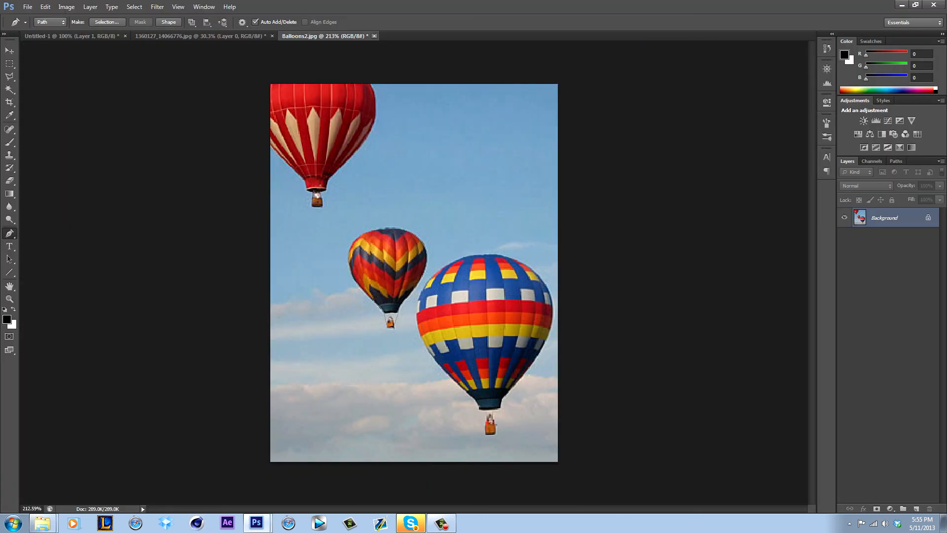